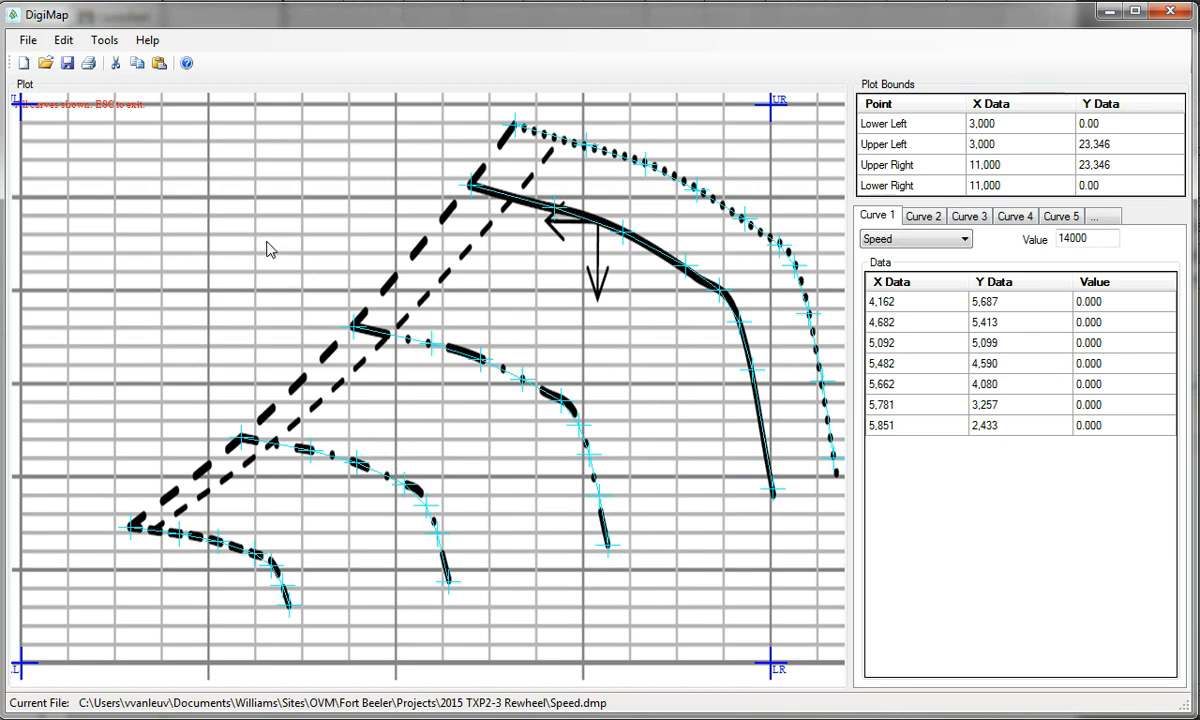
Create the surge line through the start points of the five speed curves as Curve 6
click(106, 41)
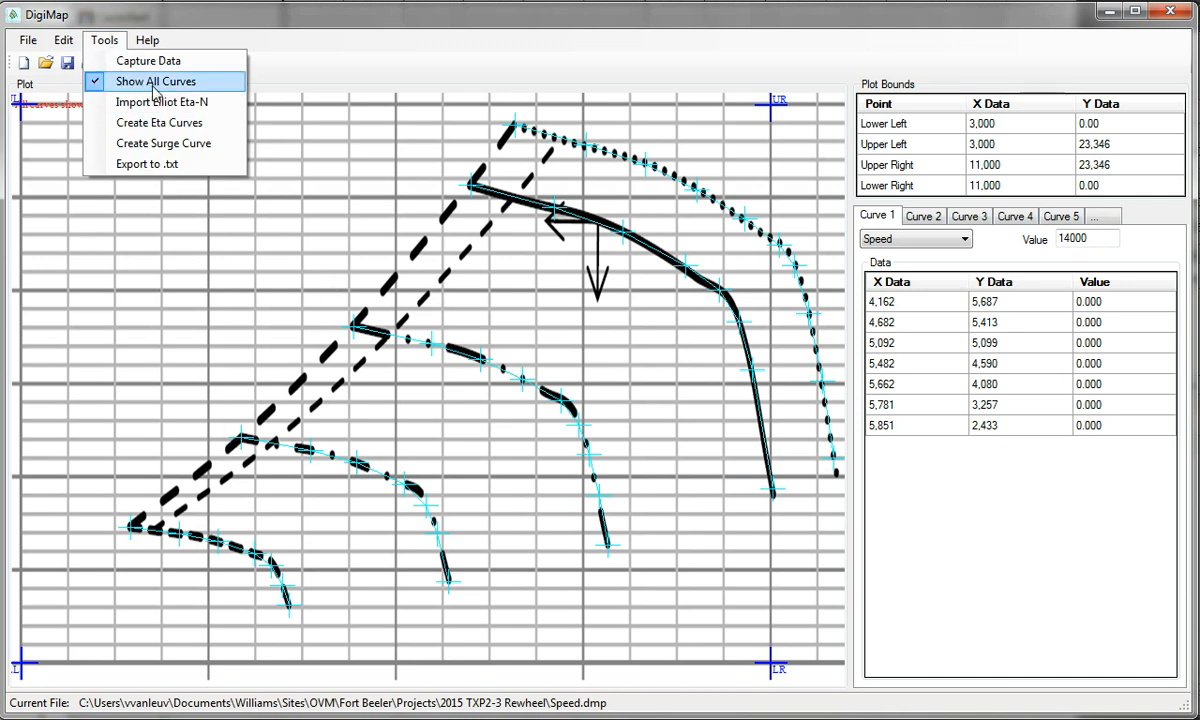
click(165, 145)
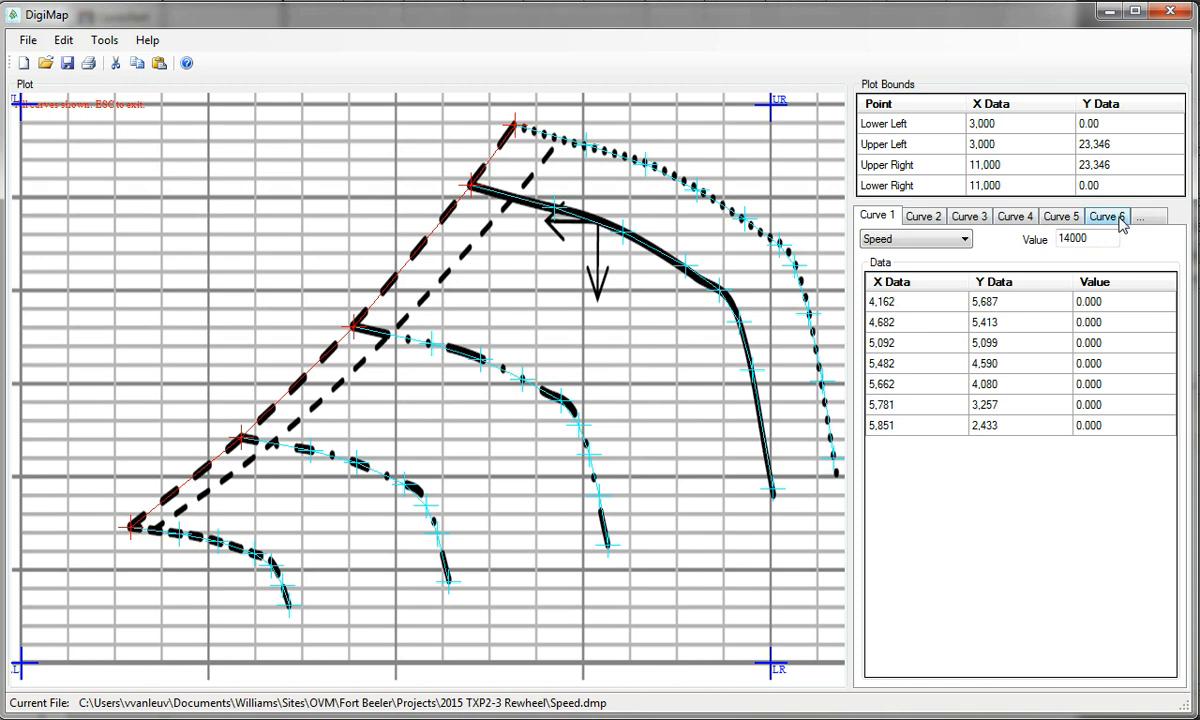
click(1086, 235)
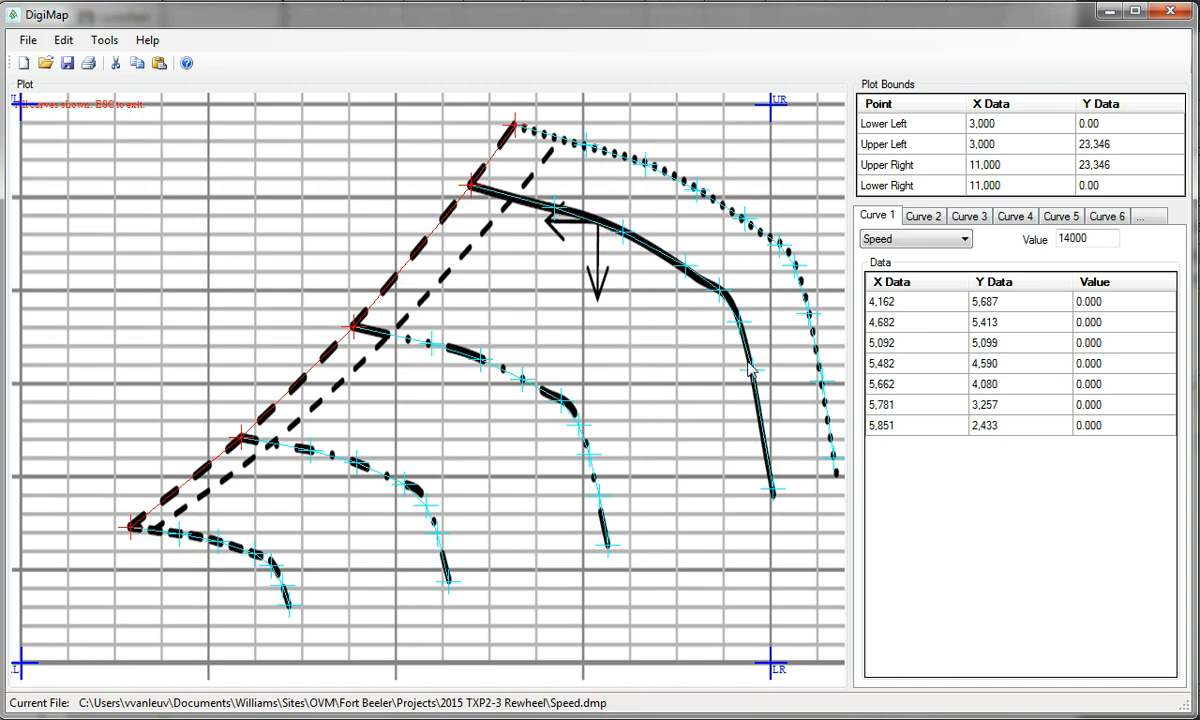
Import the efficiency data from Eta.dmp using Import Elliot Eta-N
click(105, 41)
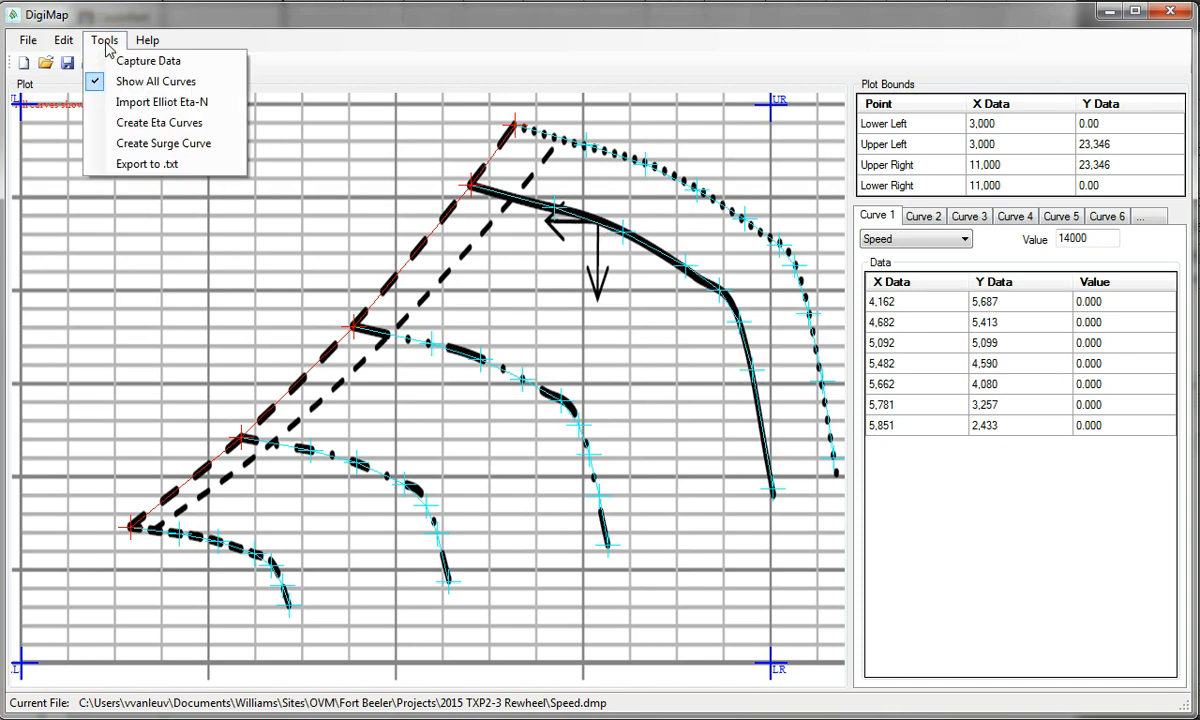
click(178, 108)
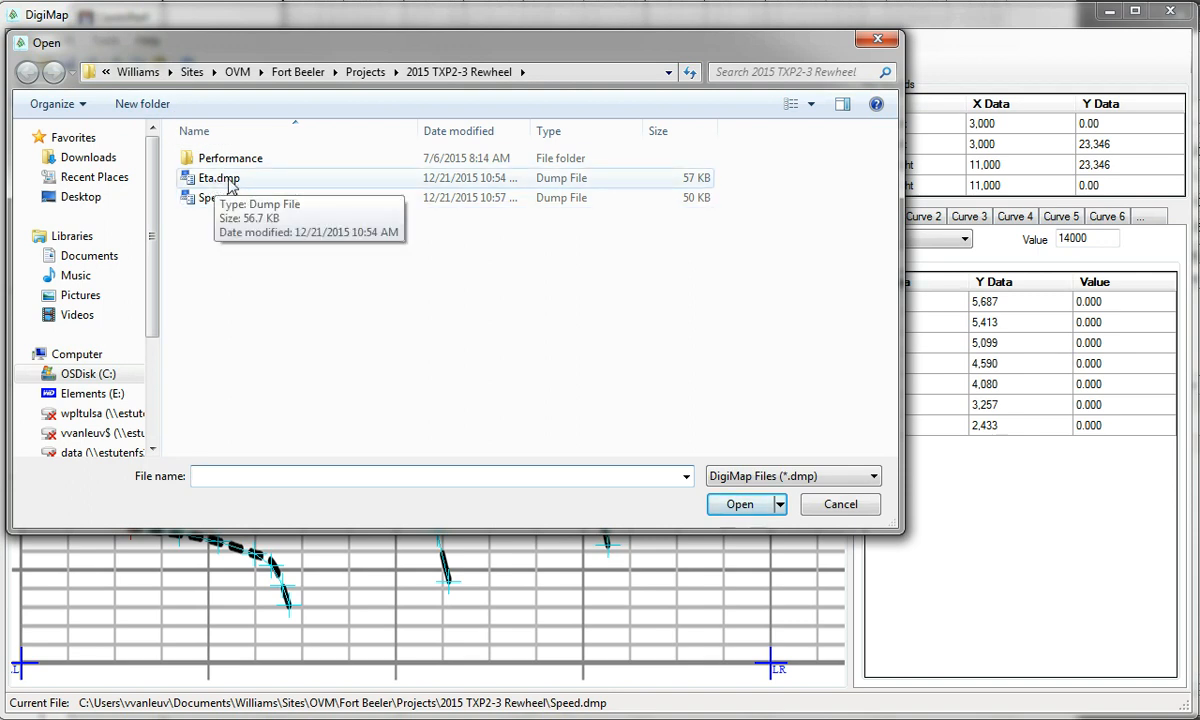
double_click(229, 180)
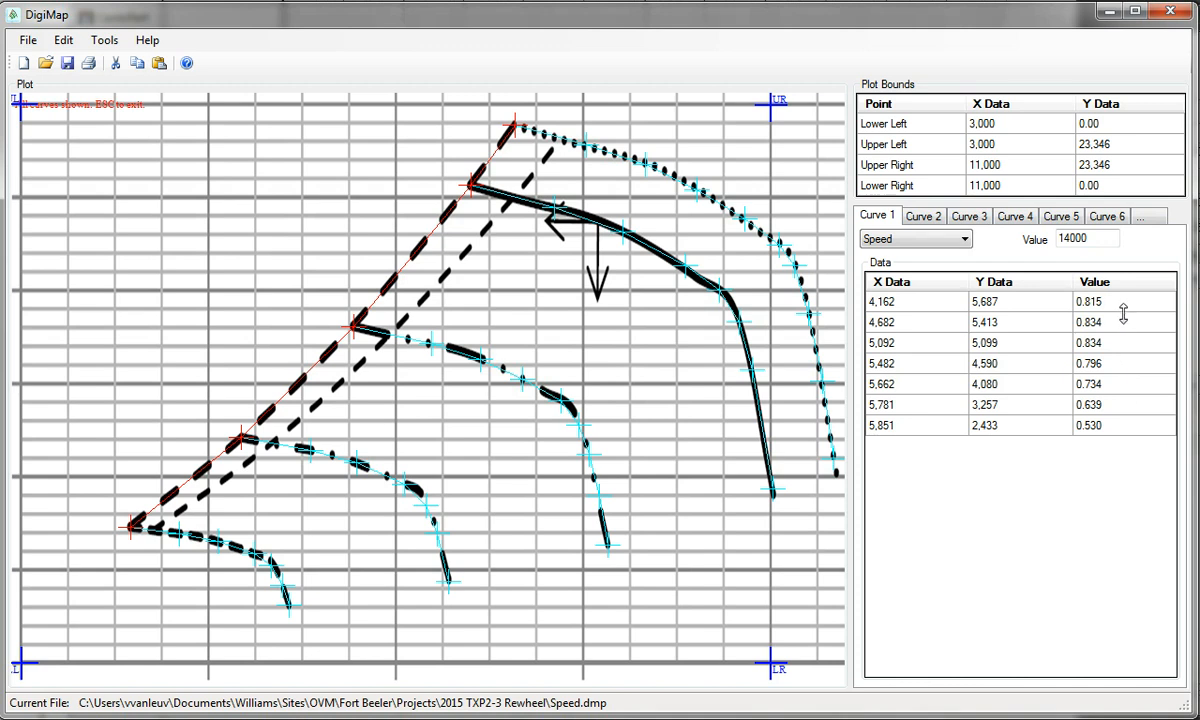
Check the imported efficiencies on Curve 2 (18000) and Curve 3 (22000), toggling the All Curves view
click(925, 217)
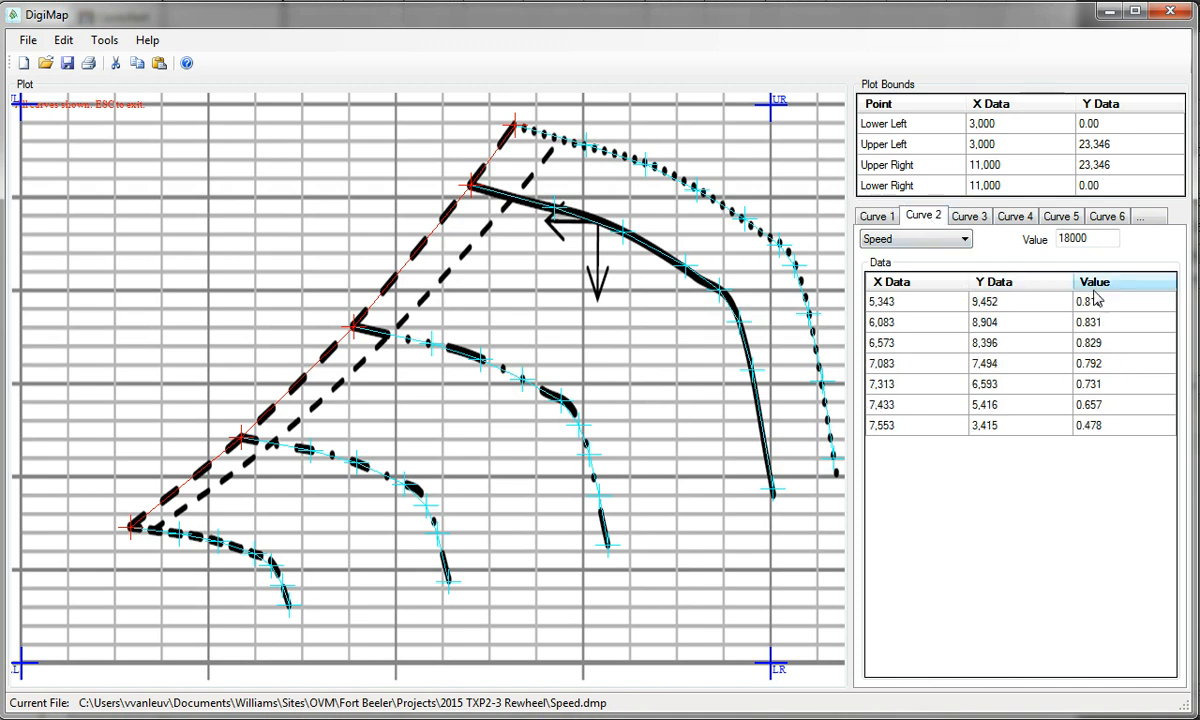
click(952, 215)
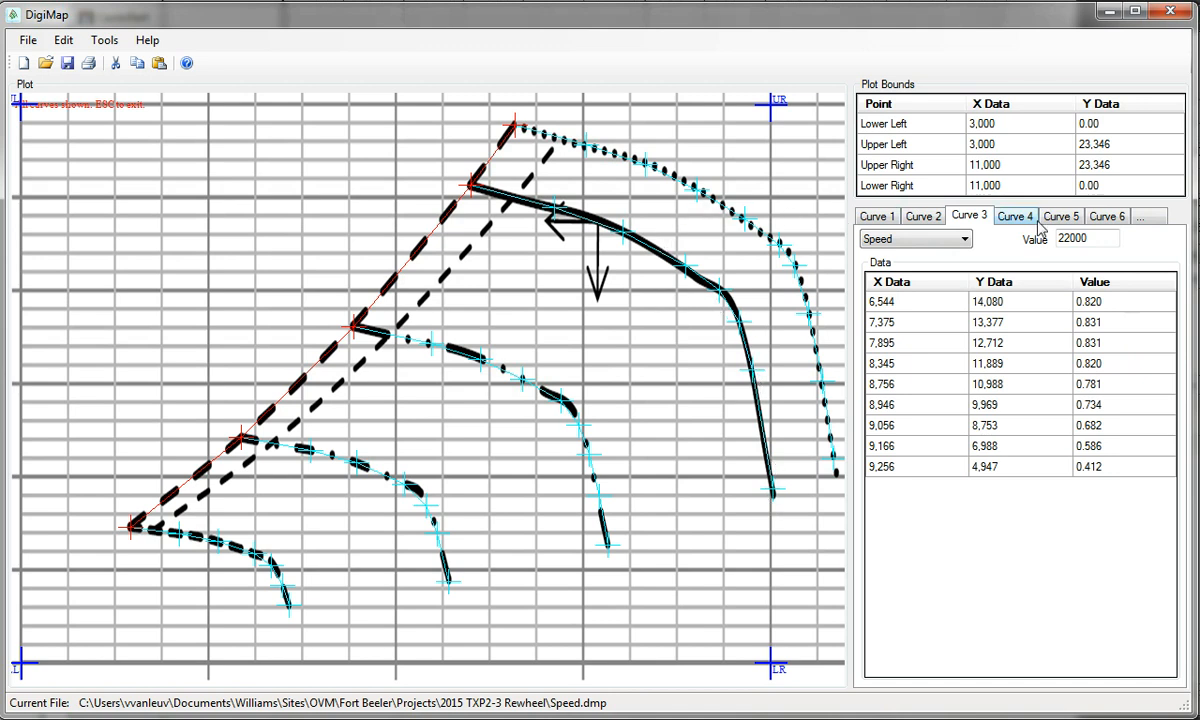
right_click(620, 224)
click(662, 267)
right_click(621, 254)
click(675, 303)
click(104, 48)
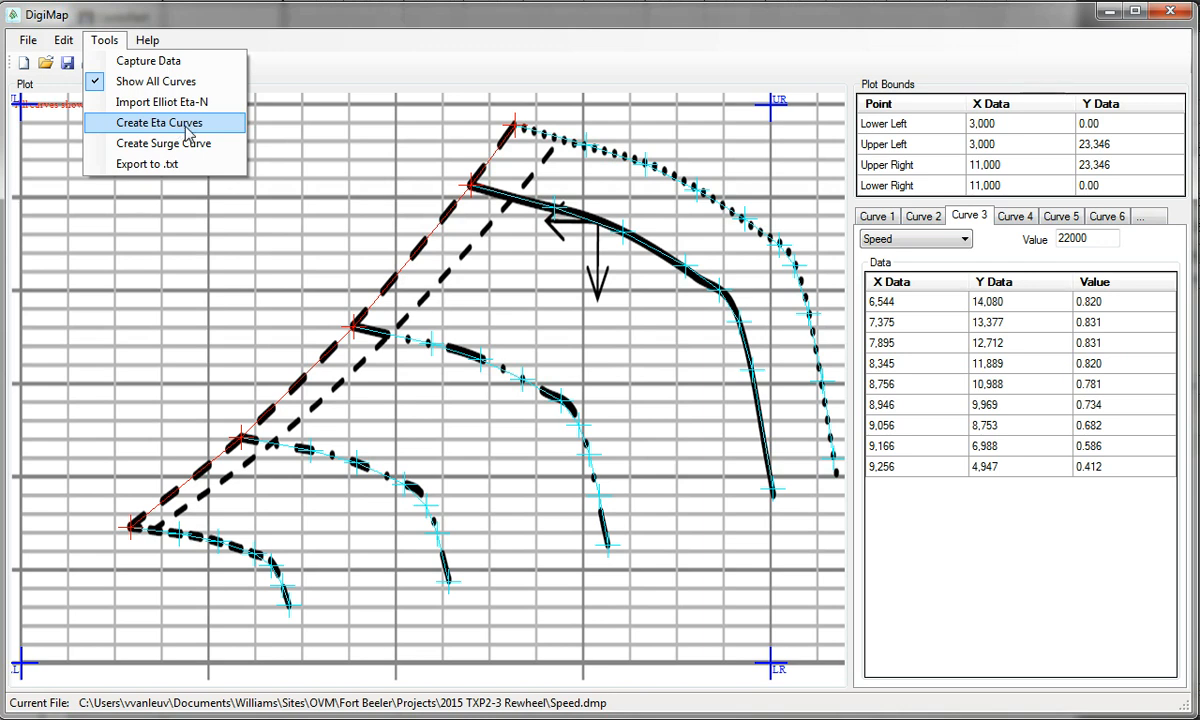
Generate the green efficiency curves and scroll the curve tabs to the last one, Curve 41
click(175, 122)
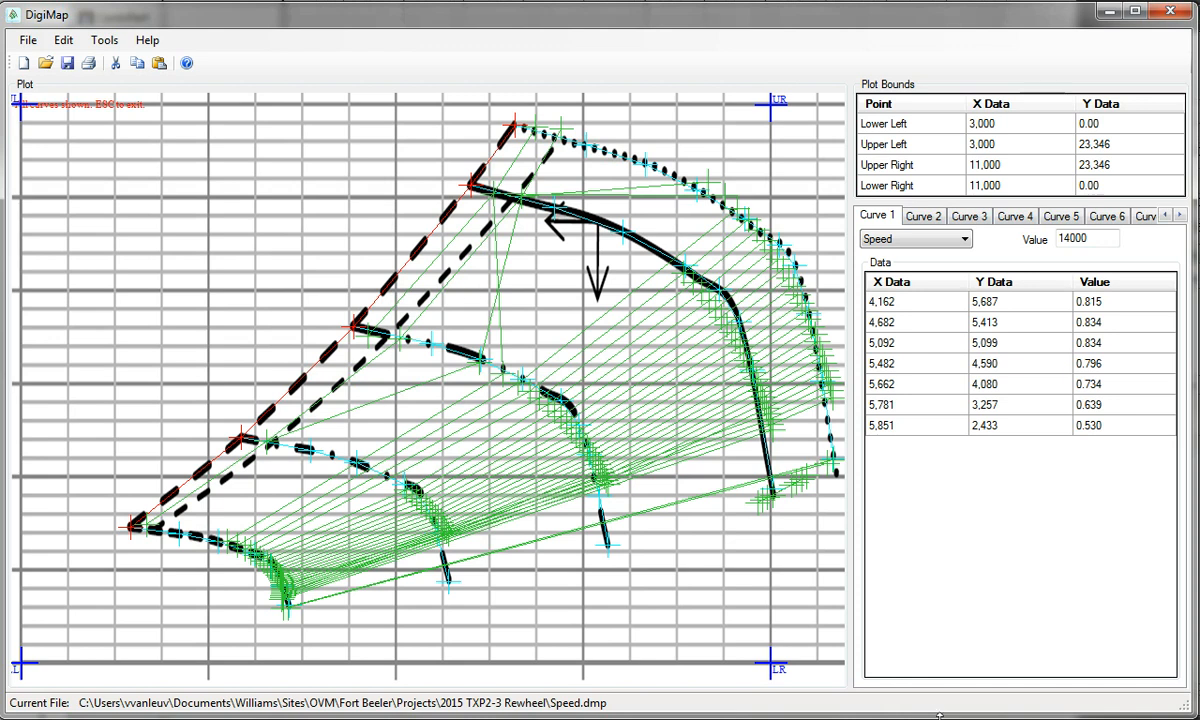
click(1179, 216)
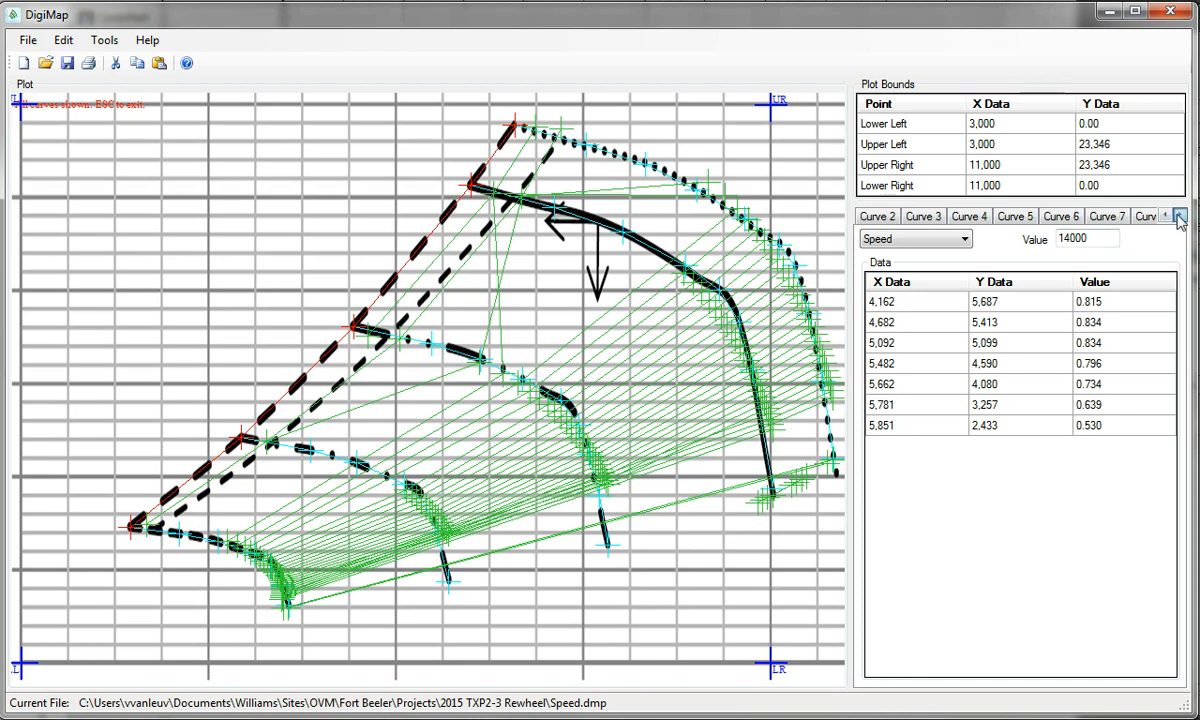
click(1179, 216)
click(1179, 216)
click(1179, 216)
click(1179, 216)
click(1179, 216)
click(1179, 216)
click(1179, 216)
click(1179, 216)
click(1179, 216)
click(1179, 216)
click(1179, 216)
click(1179, 216)
click(1179, 216)
click(1179, 216)
click(1179, 216)
click(1179, 216)
click(1179, 216)
click(1179, 216)
click(1179, 216)
click(1179, 216)
click(1179, 216)
click(1179, 216)
click(1179, 216)
Compare the data of Curves 40 and 41 and switch the plot to single-curve view
click(1179, 218)
click(1093, 218)
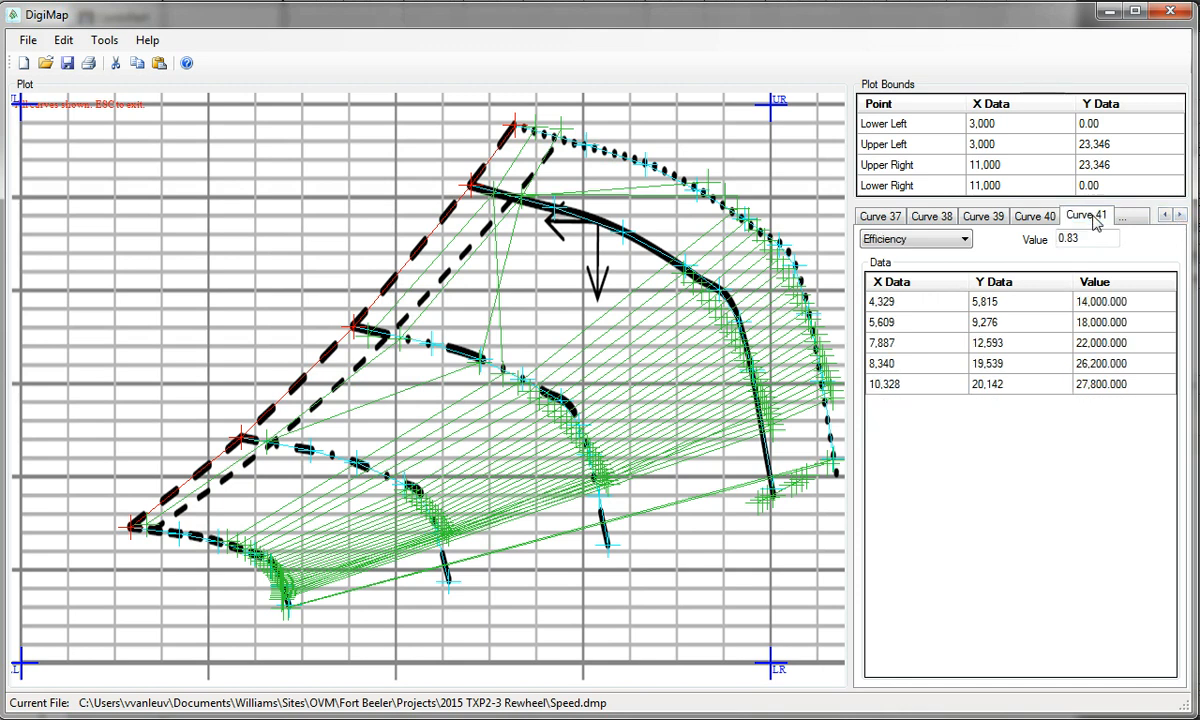
click(1031, 218)
click(1076, 216)
right_click(441, 205)
click(490, 262)
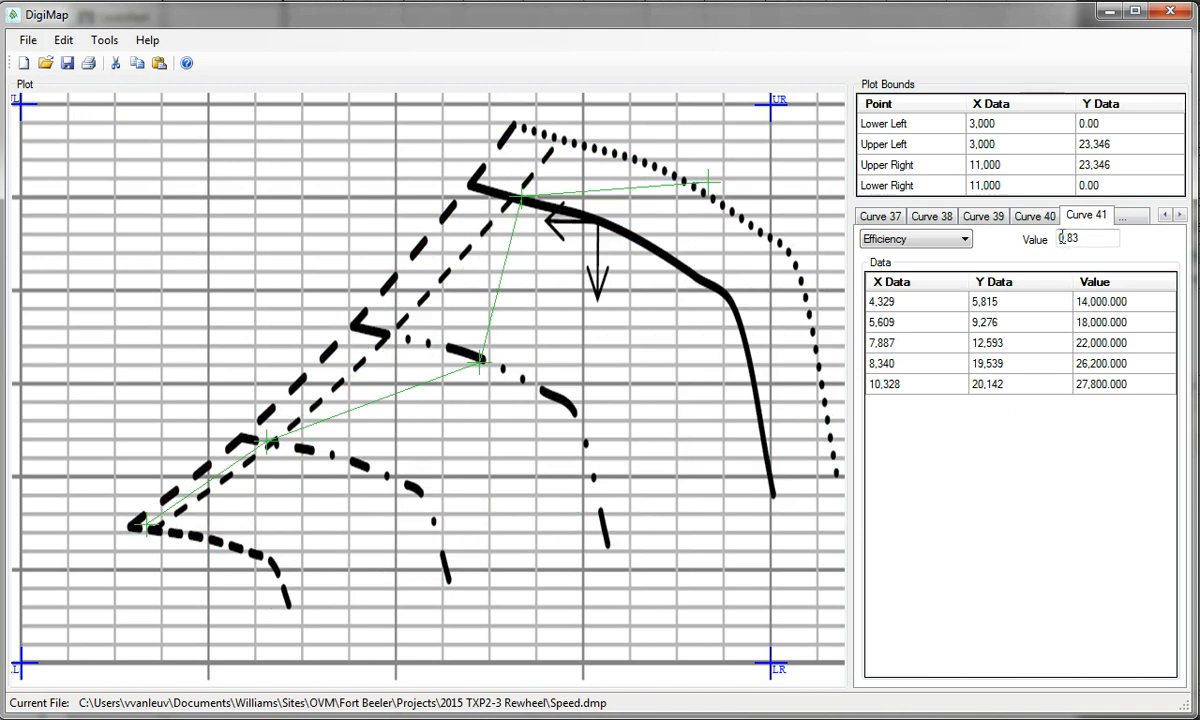
Compare Curves 40 and 41 on the plot and remove Curve 41
click(1045, 218)
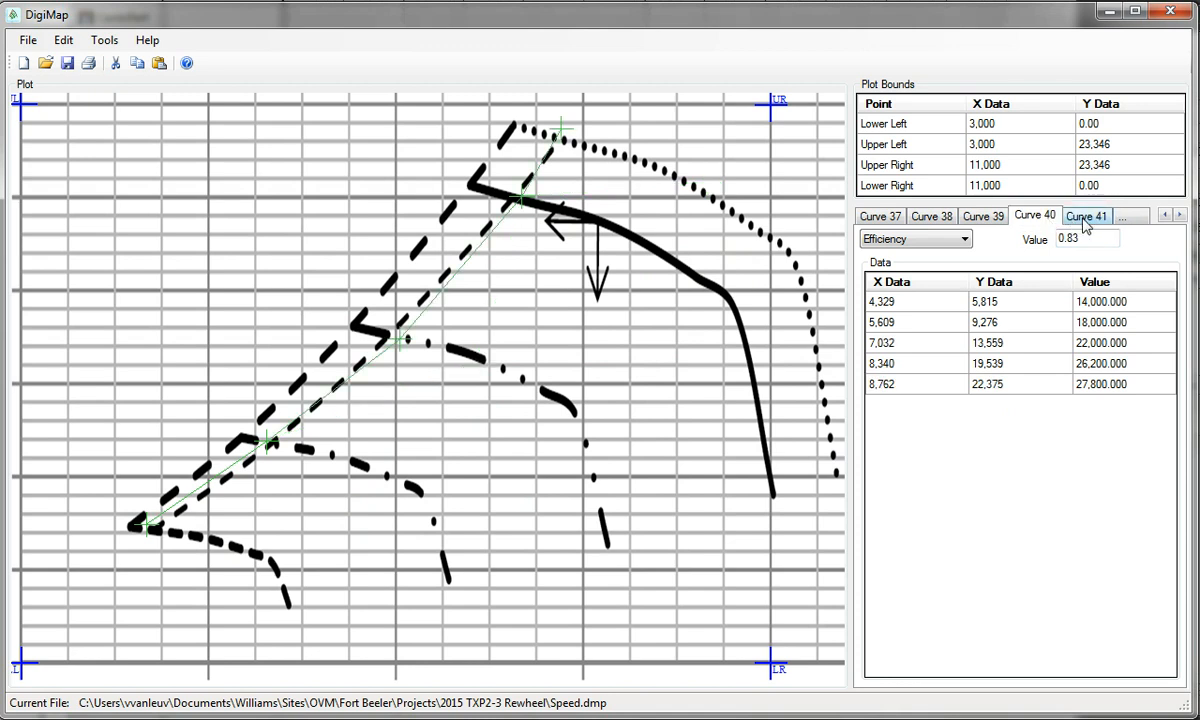
click(1085, 218)
click(1035, 217)
click(1085, 220)
right_click(1085, 220)
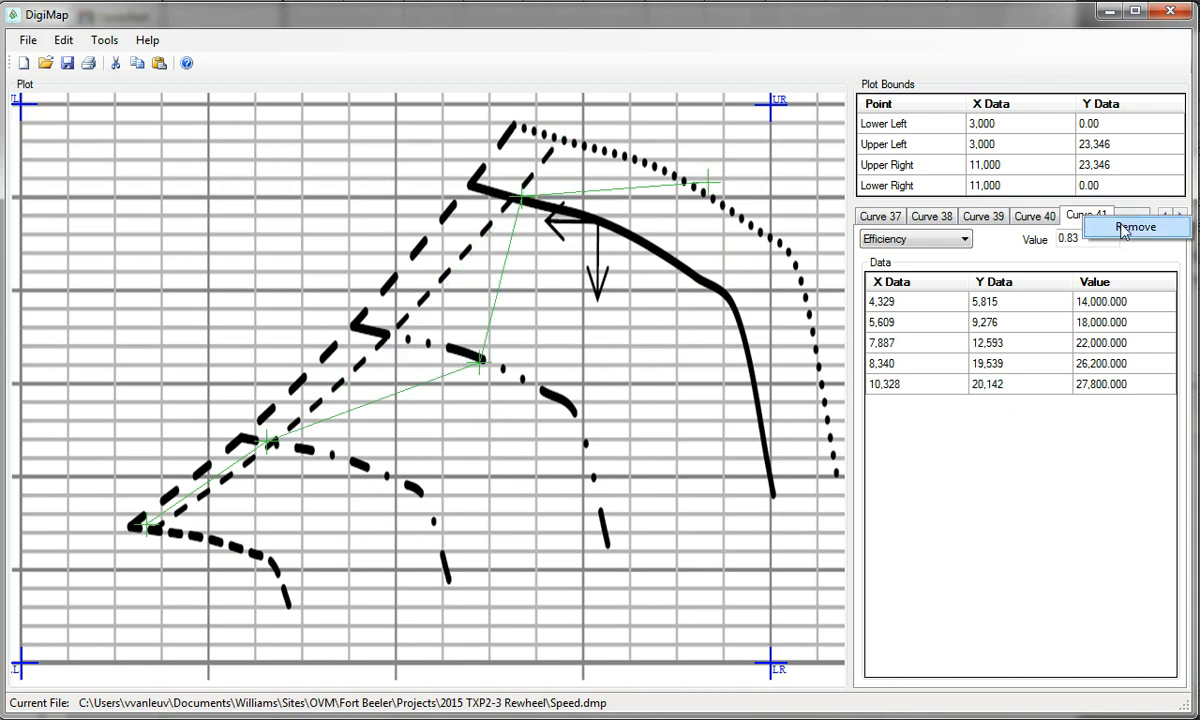
click(1115, 227)
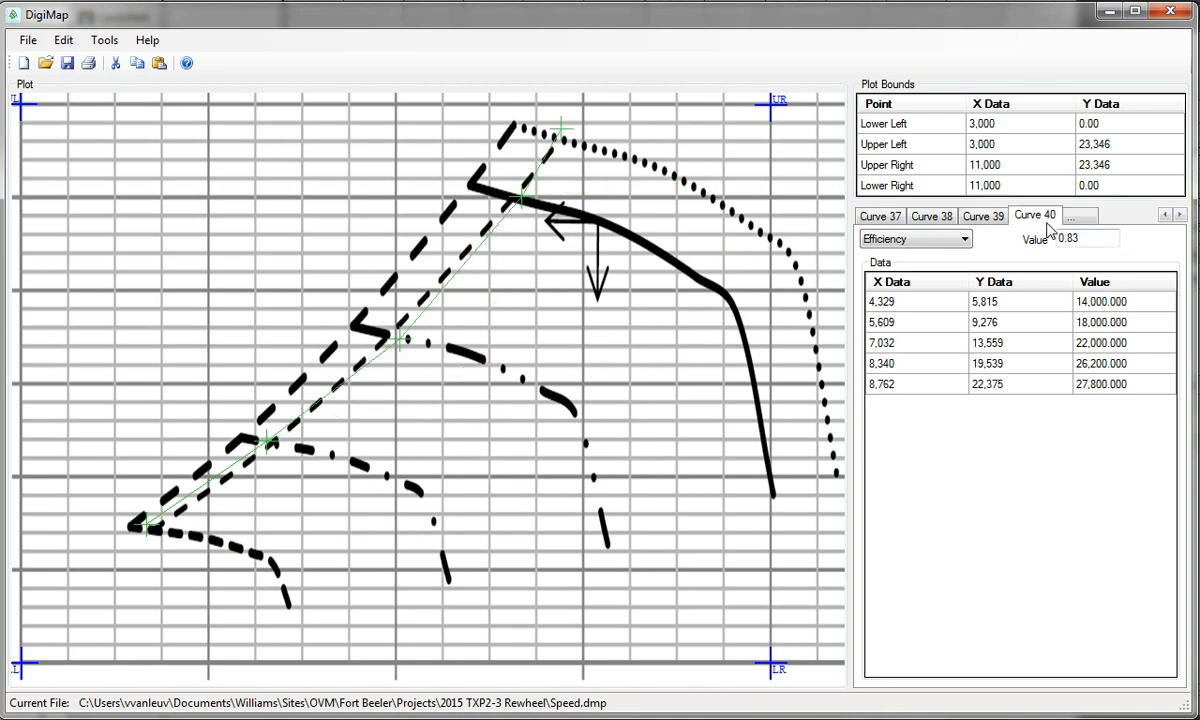
Remove Curve 39, then check Curve 37 (0.81) and remove Curve 38
click(985, 222)
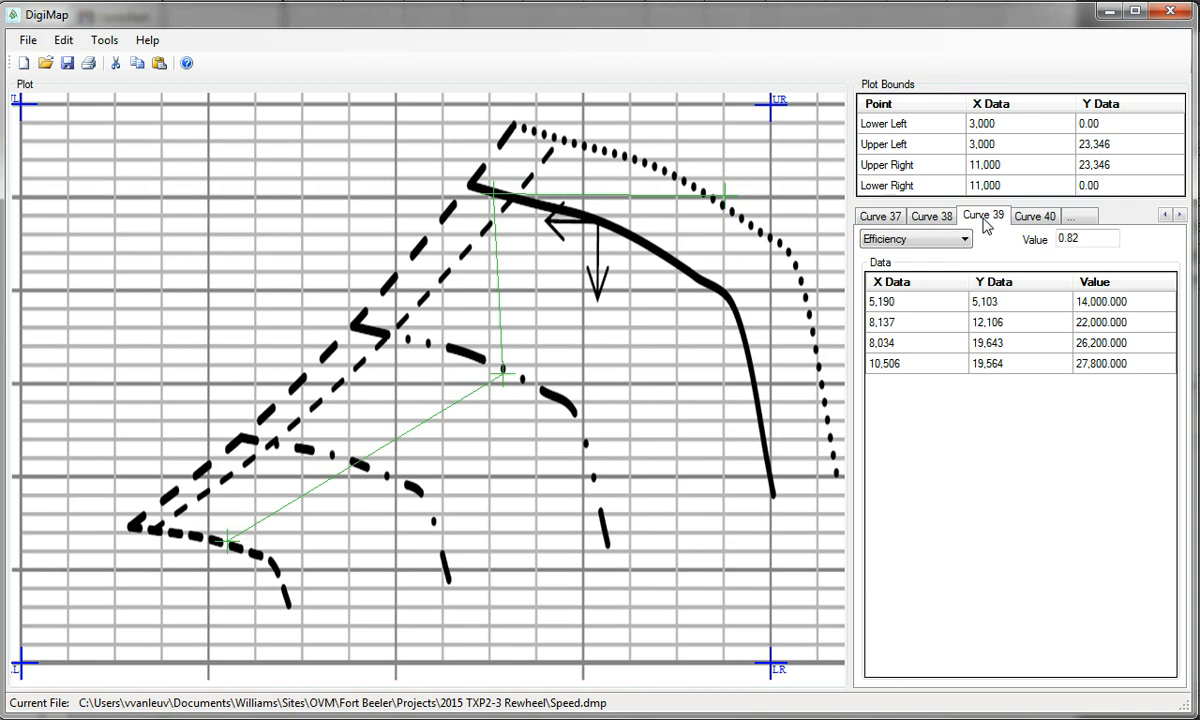
right_click(995, 224)
click(1025, 233)
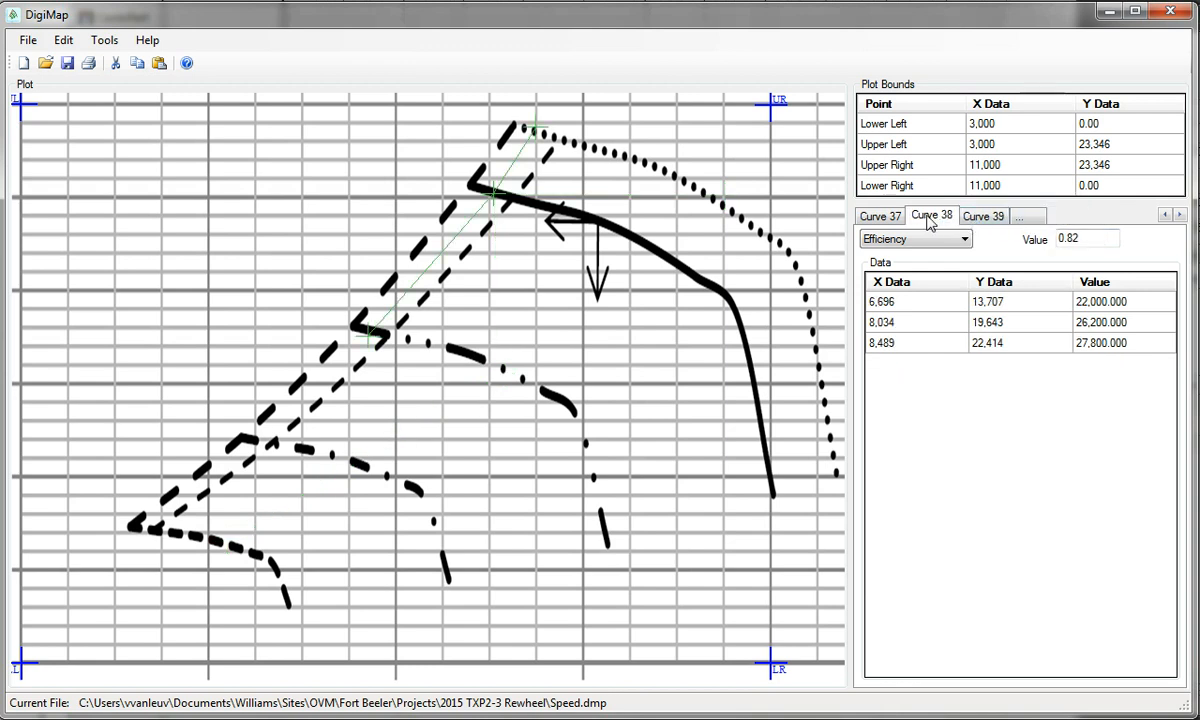
click(985, 222)
click(935, 222)
click(887, 218)
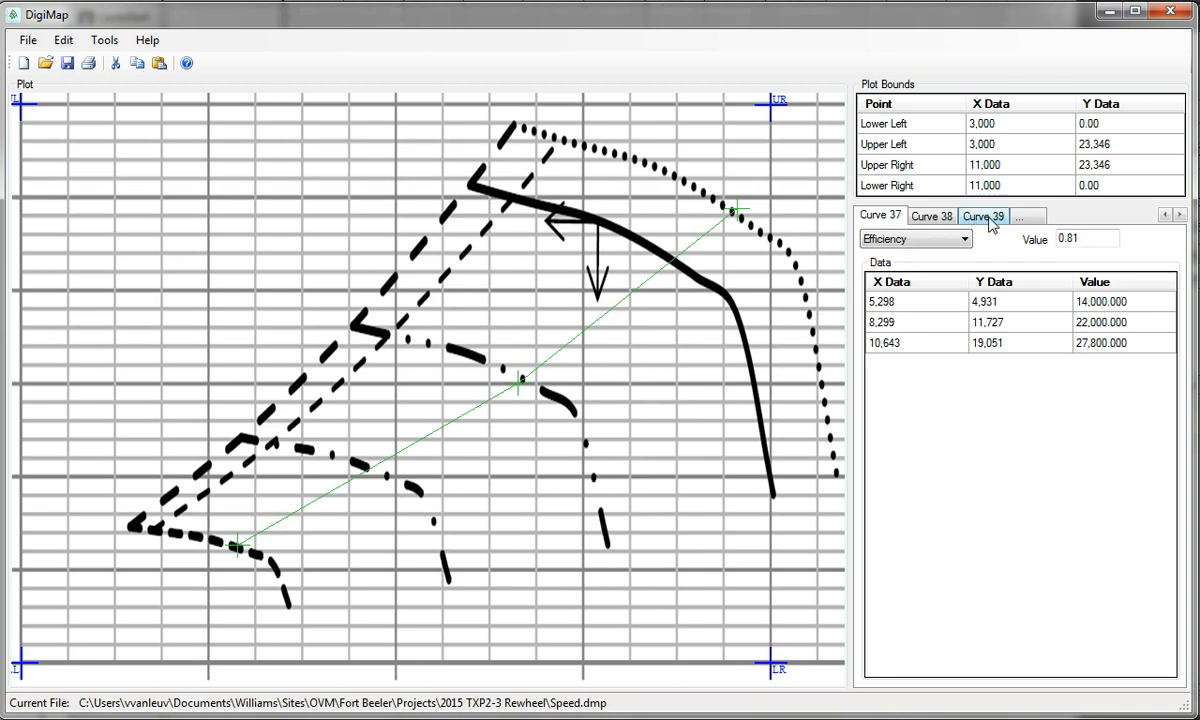
click(946, 220)
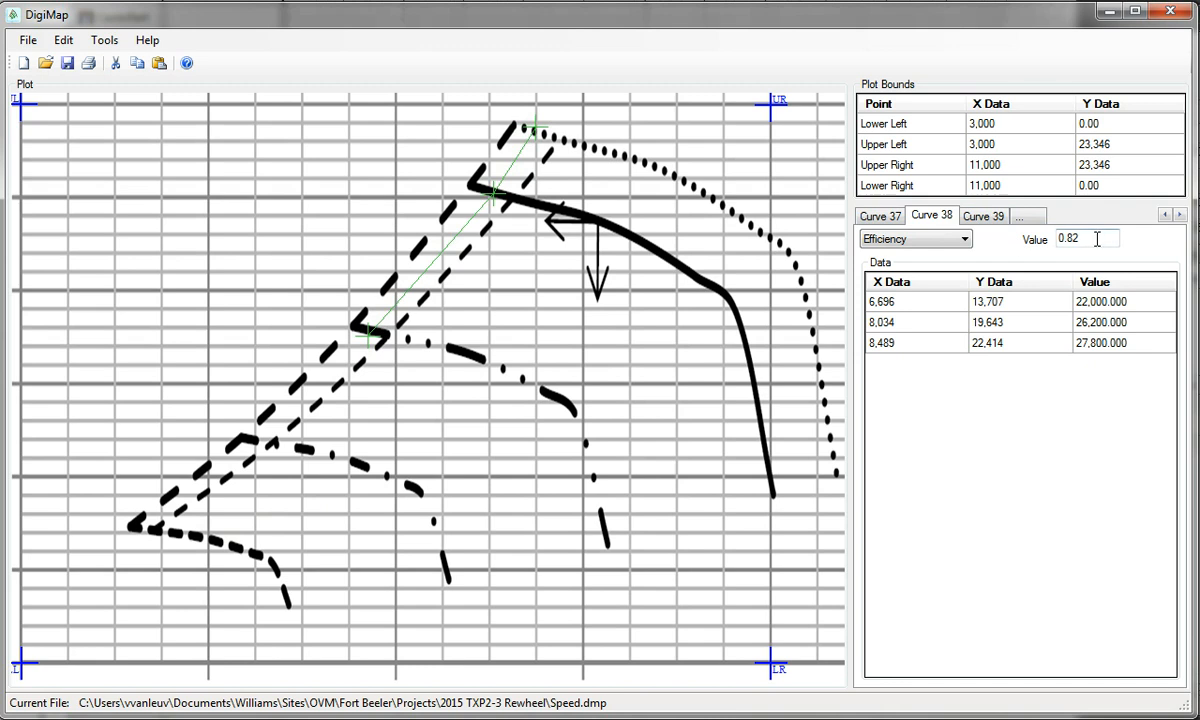
right_click(942, 222)
click(958, 226)
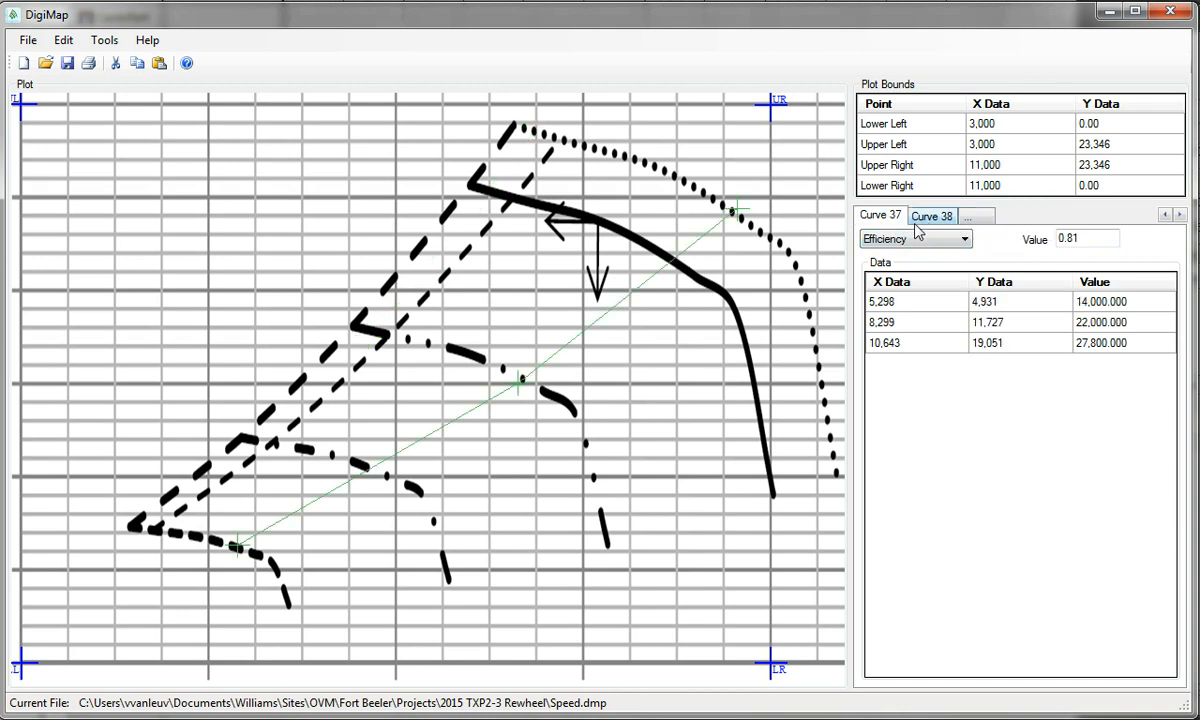
Remove efficiency Curves 36 and 34
click(1165, 215)
click(1165, 215)
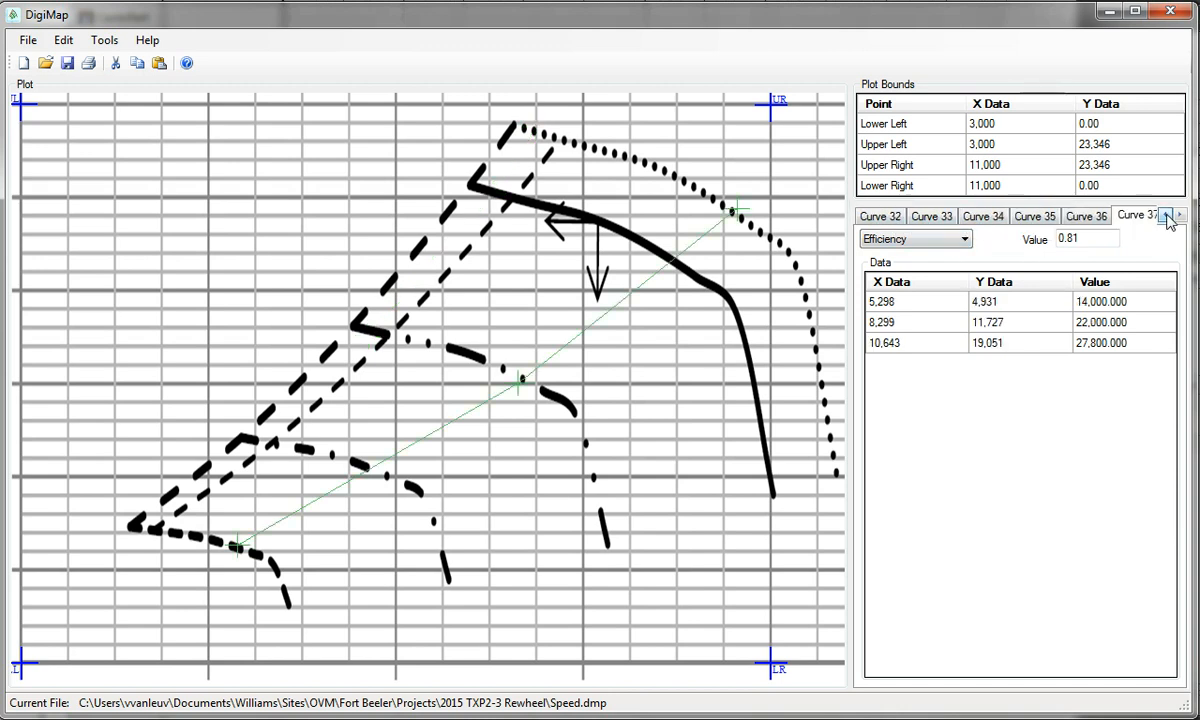
click(1101, 218)
right_click(1092, 226)
click(1138, 231)
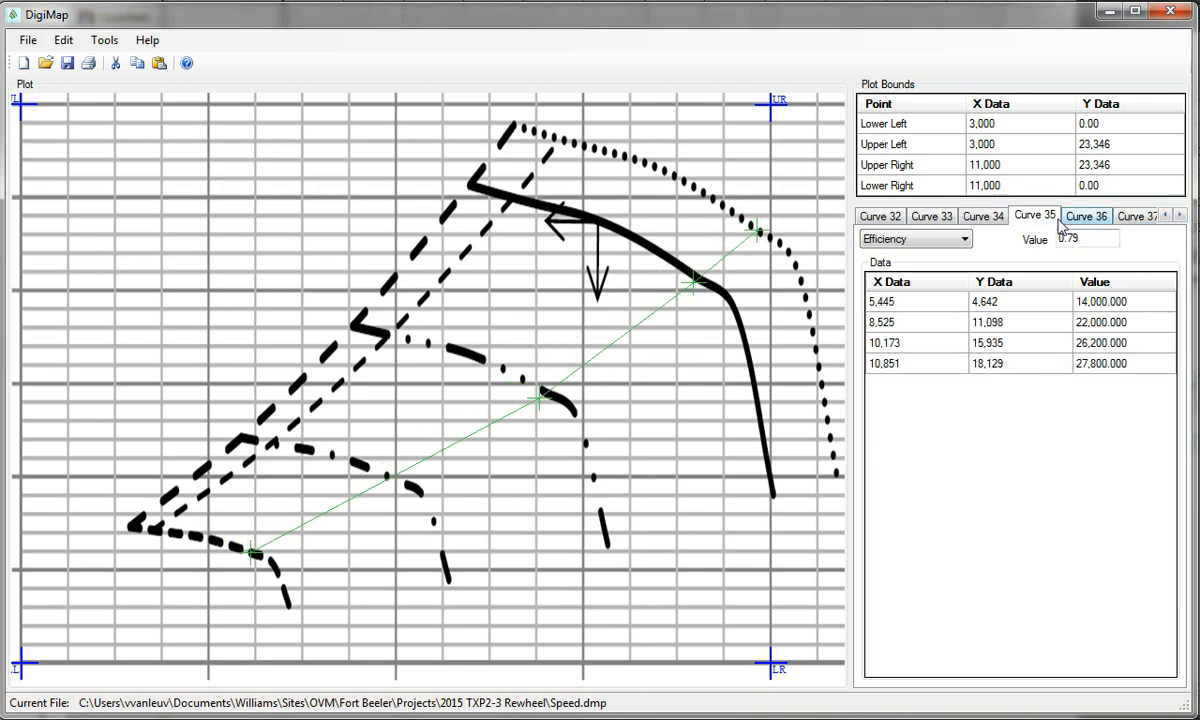
click(983, 217)
right_click(1000, 225)
click(1045, 229)
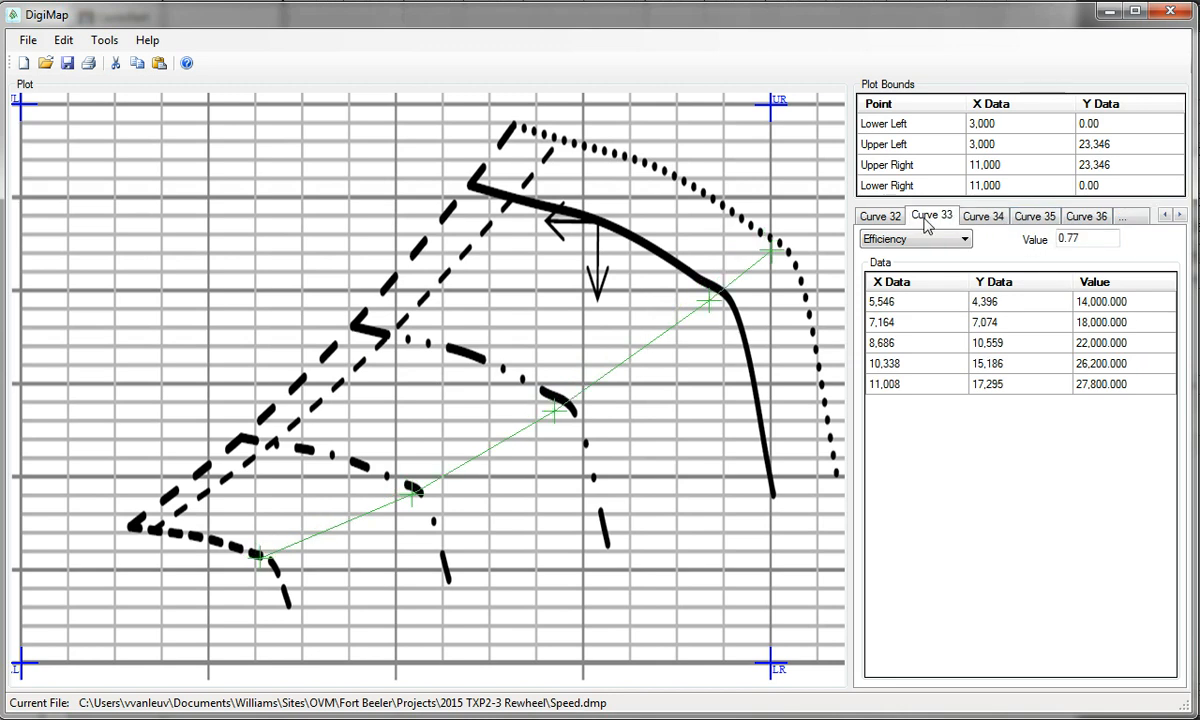
Remove Curve 32, then show All Curves to check the map and return to single-curve view
click(880, 216)
right_click(908, 218)
click(920, 230)
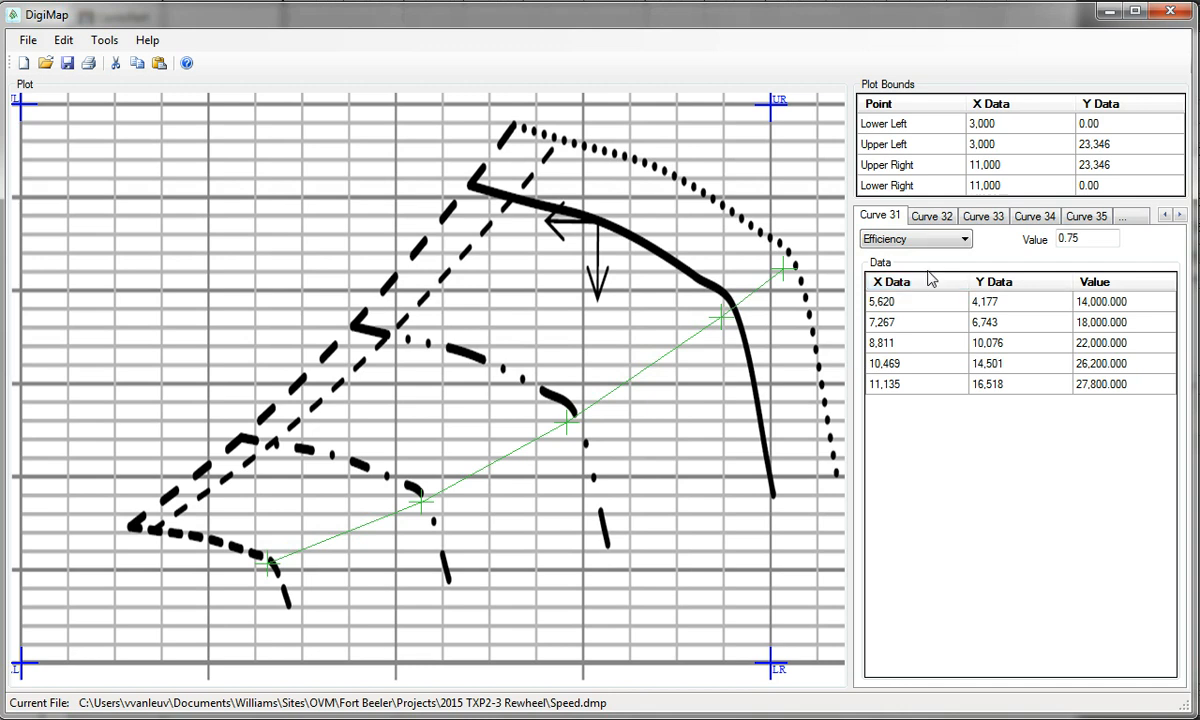
right_click(698, 241)
click(782, 292)
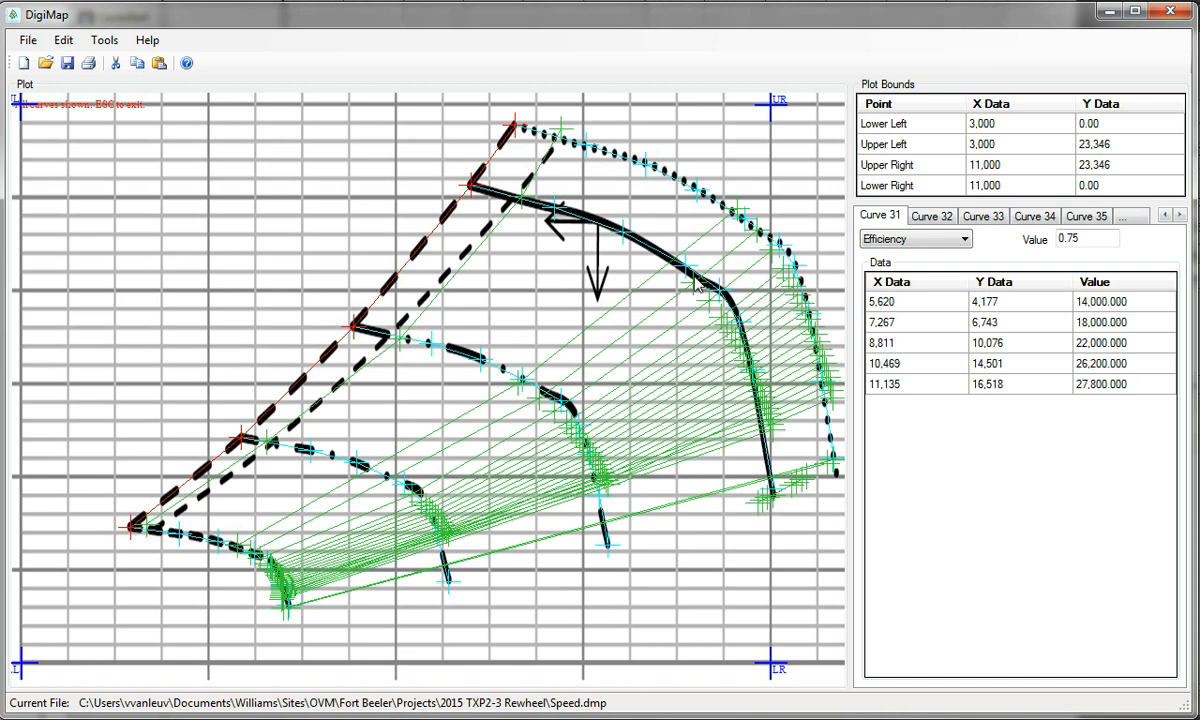
right_click(784, 200)
click(800, 246)
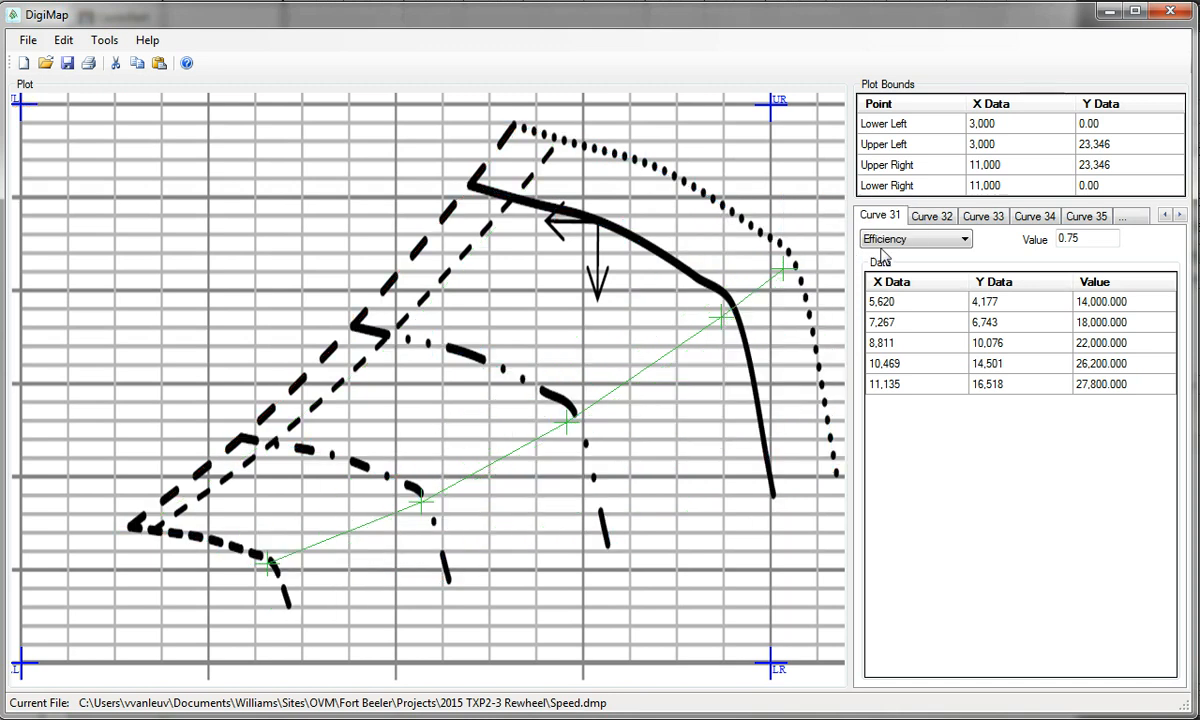
Remove the 0.75 Curve 31 and then Curve 29
click(928, 216)
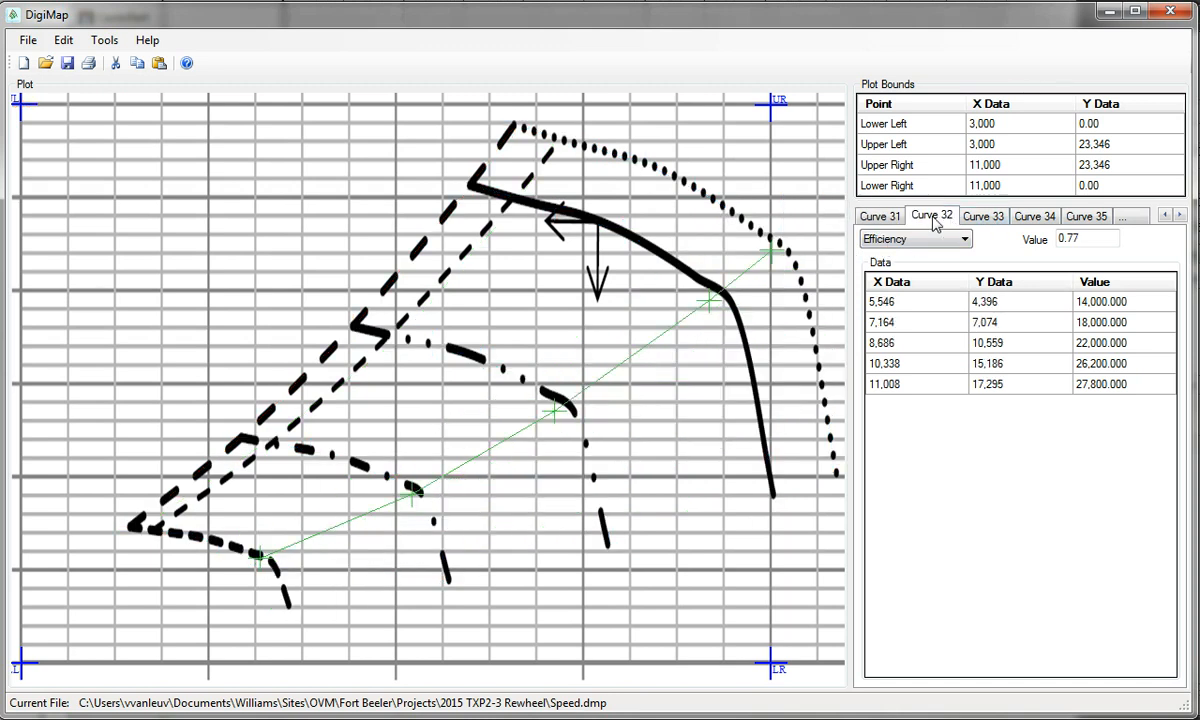
click(896, 220)
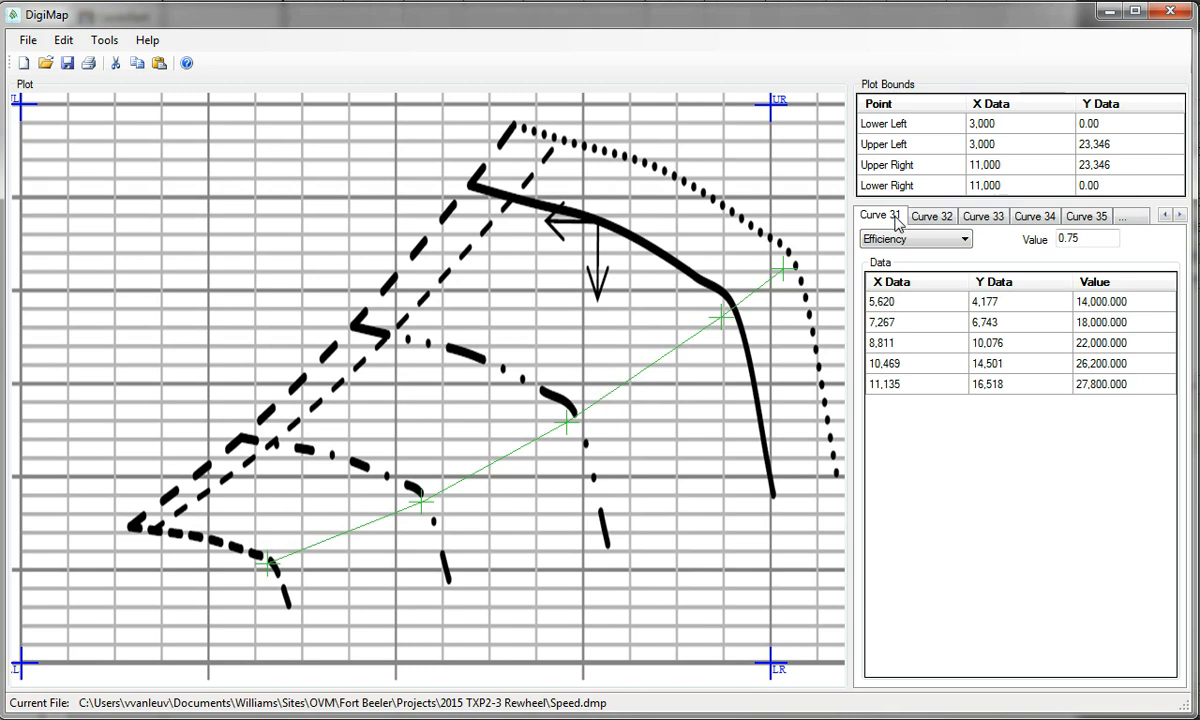
right_click(889, 220)
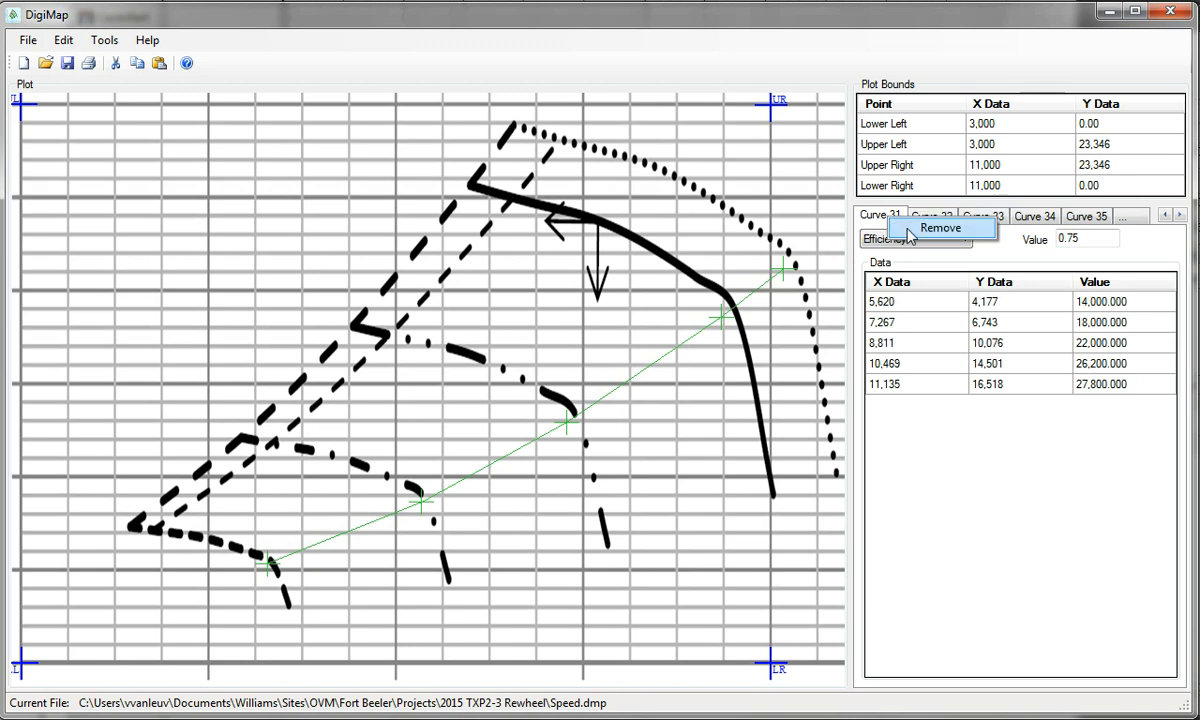
click(875, 228)
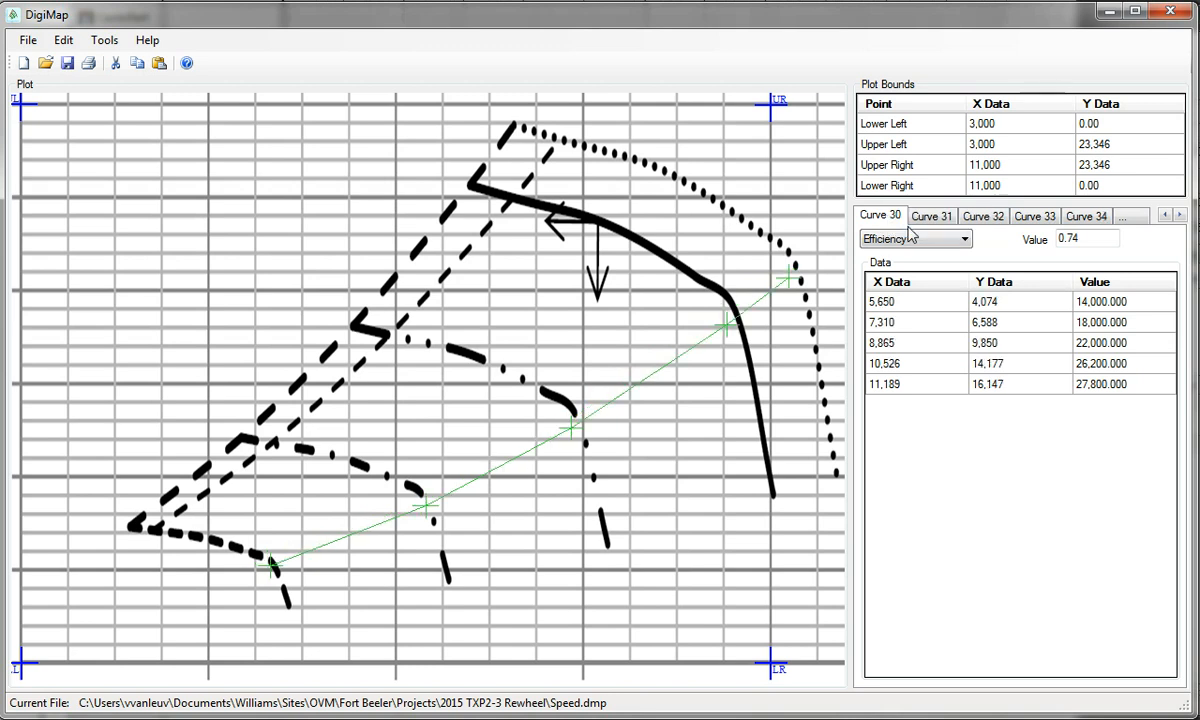
click(1165, 216)
click(1165, 216)
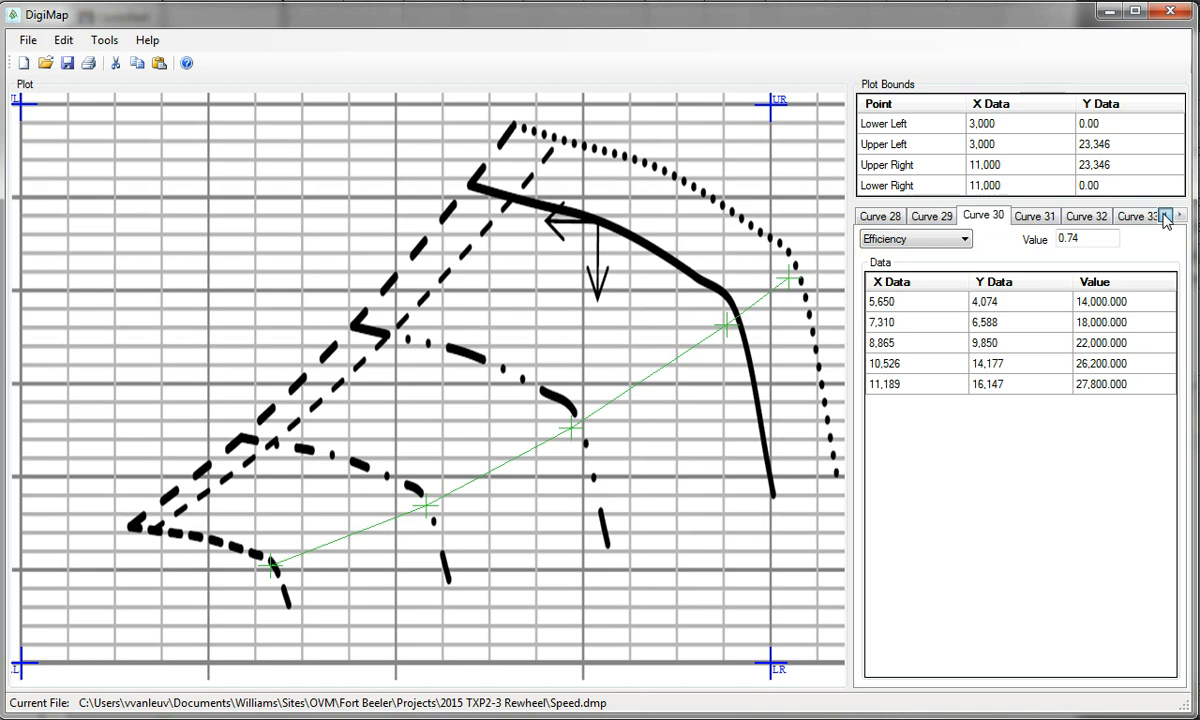
click(922, 216)
right_click(940, 220)
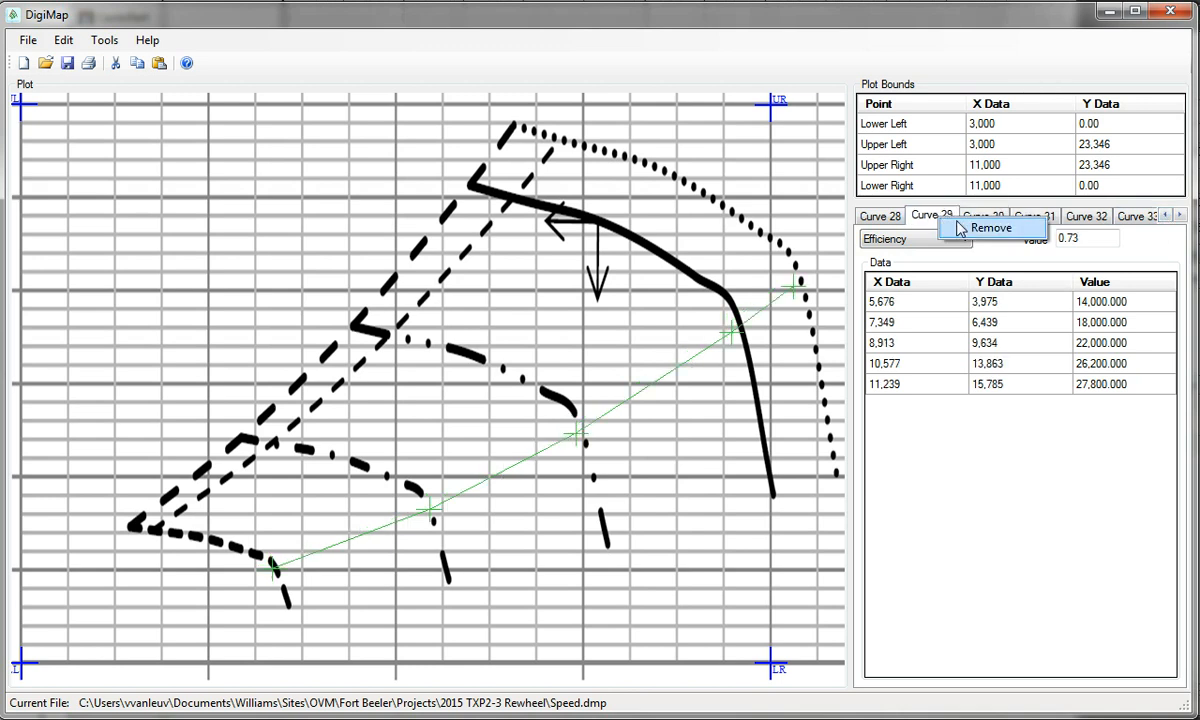
click(960, 229)
Remove efficiency Curves 28, 27, 25, 24 and 23
right_click(893, 222)
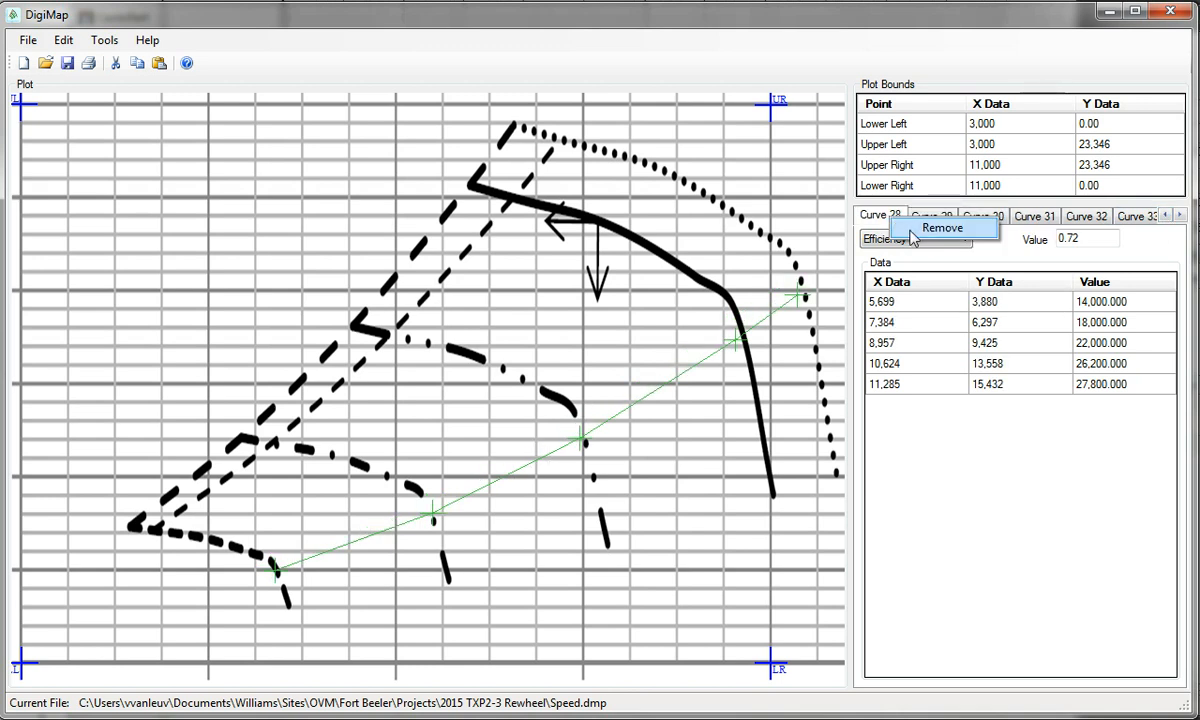
click(908, 232)
right_click(897, 224)
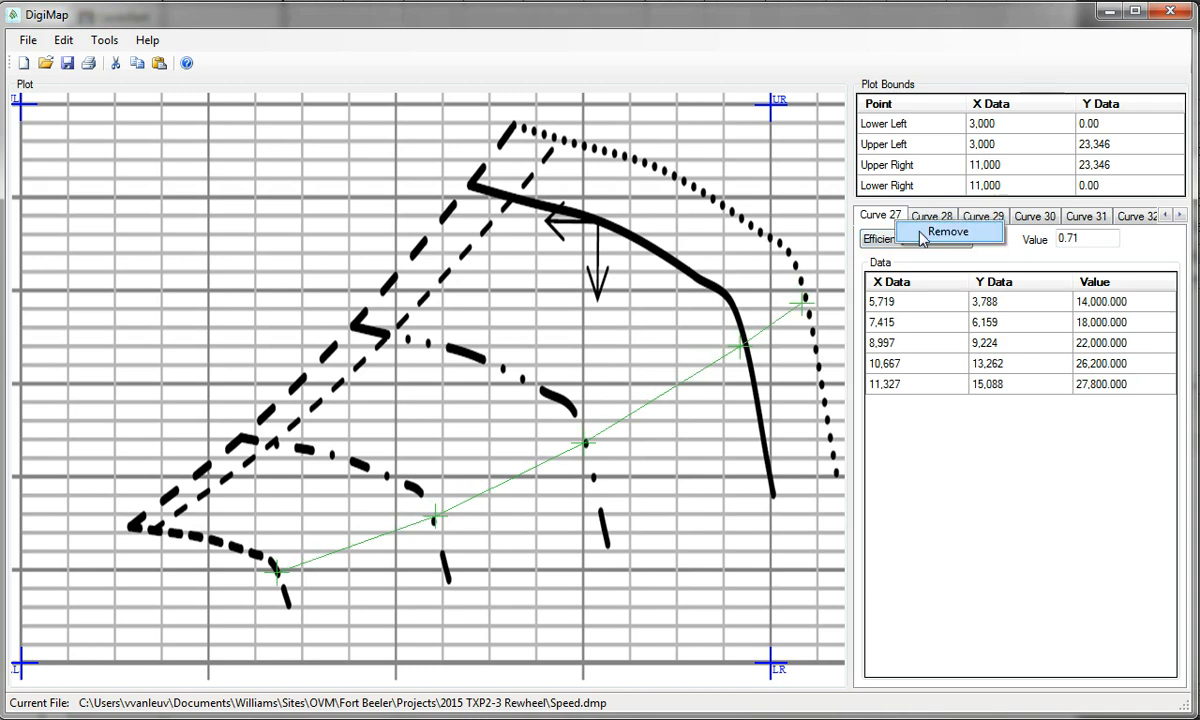
click(922, 236)
click(1165, 216)
click(1165, 216)
click(1165, 216)
click(1165, 216)
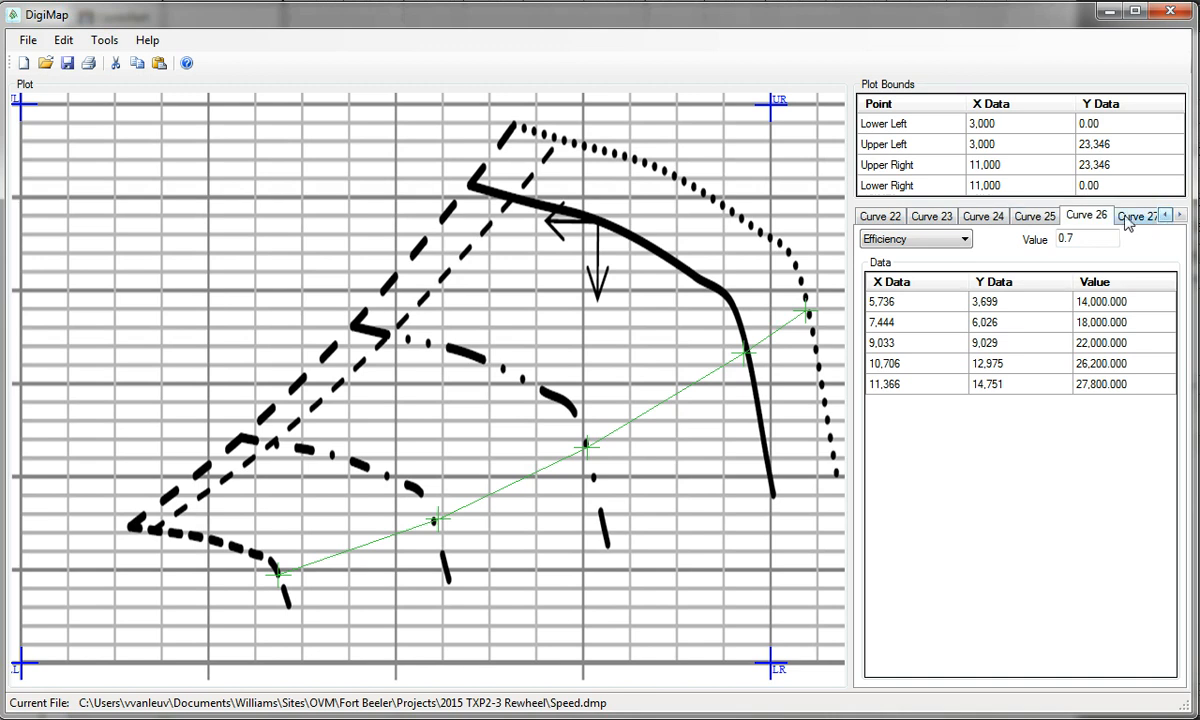
click(1040, 219)
right_click(1043, 225)
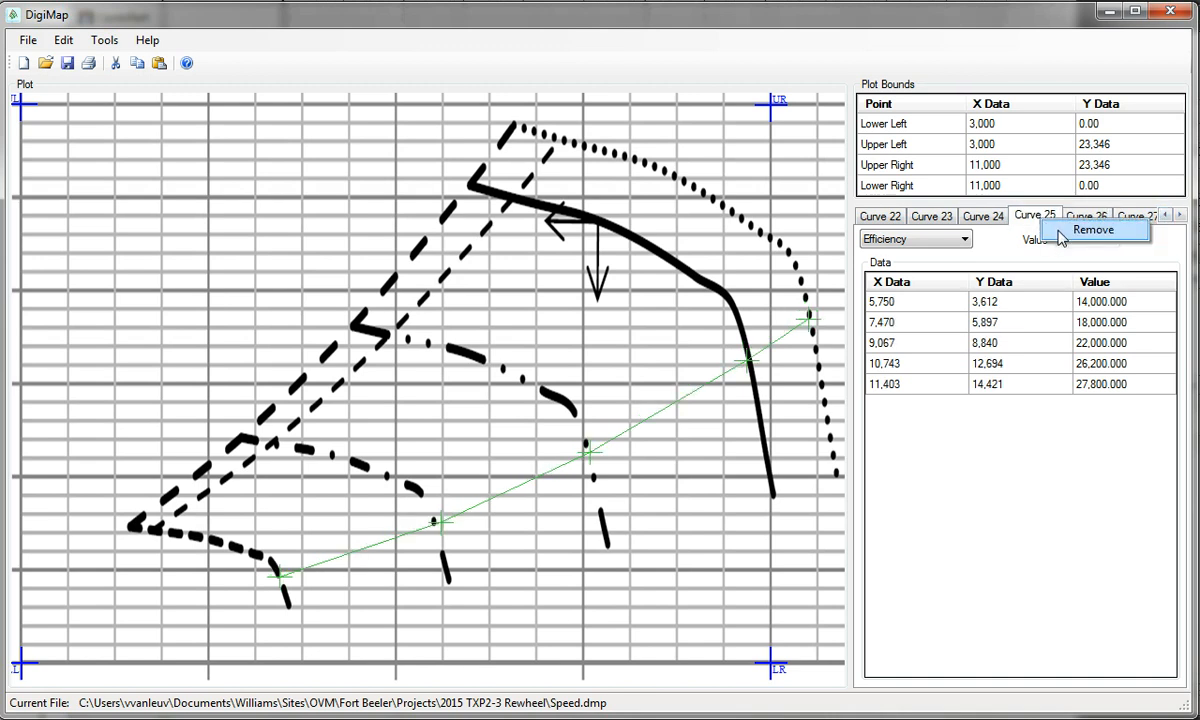
click(1055, 229)
right_click(985, 218)
click(1010, 228)
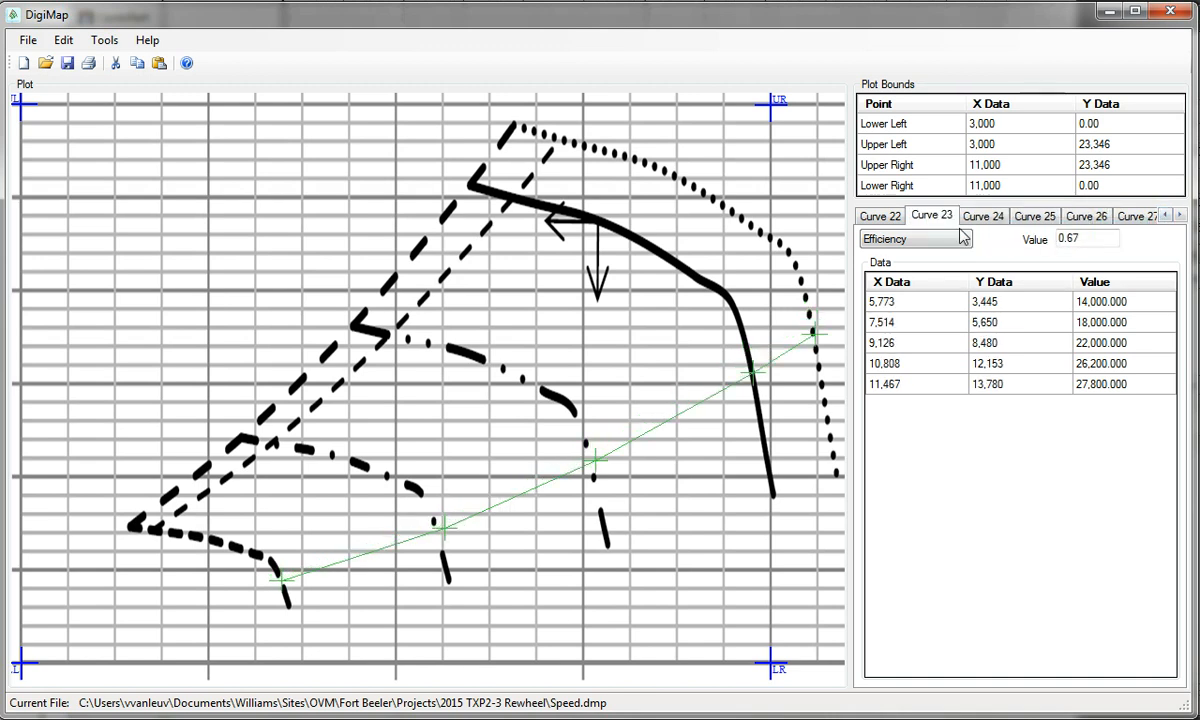
right_click(905, 213)
click(915, 226)
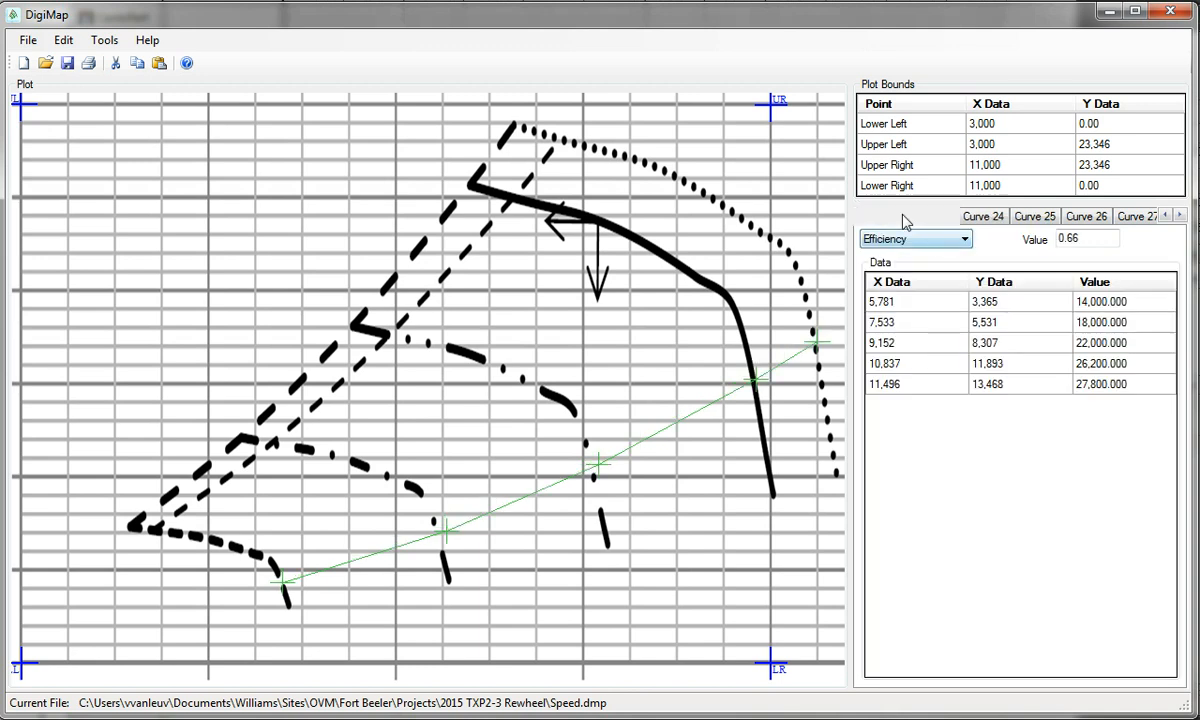
Remove efficiency Curves 21, 20, 19, 18 and 17
click(1166, 216)
click(1166, 216)
click(1166, 216)
click(995, 218)
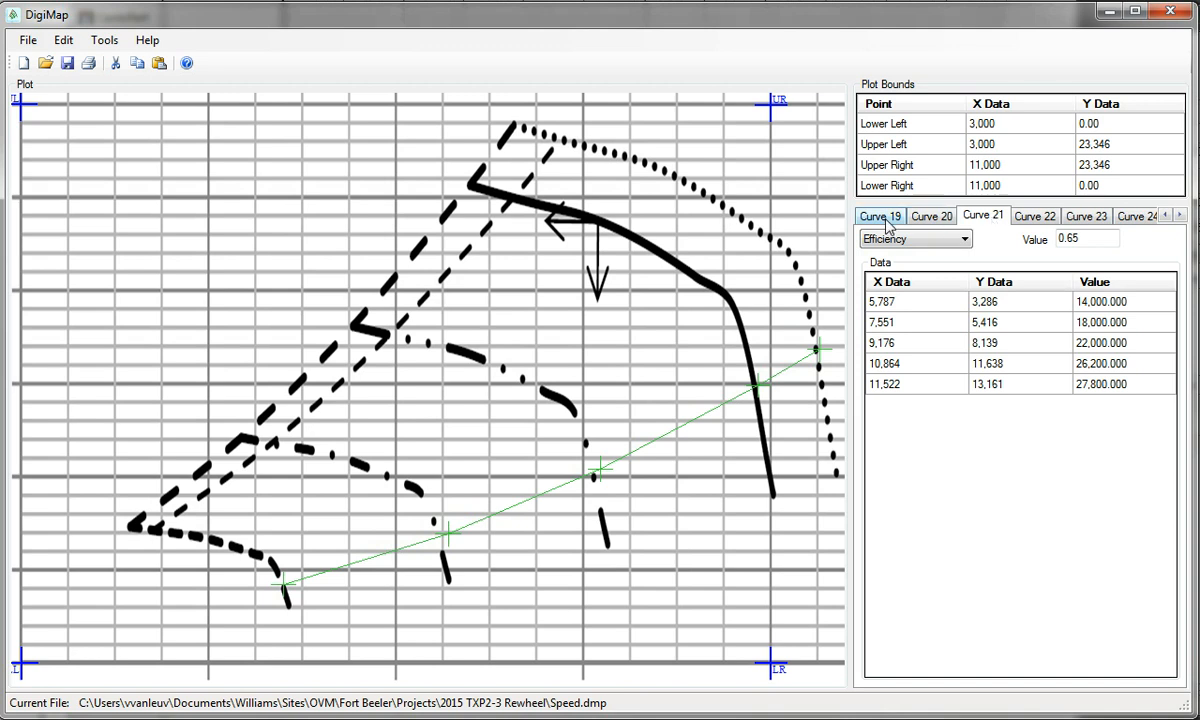
right_click(988, 216)
click(987, 232)
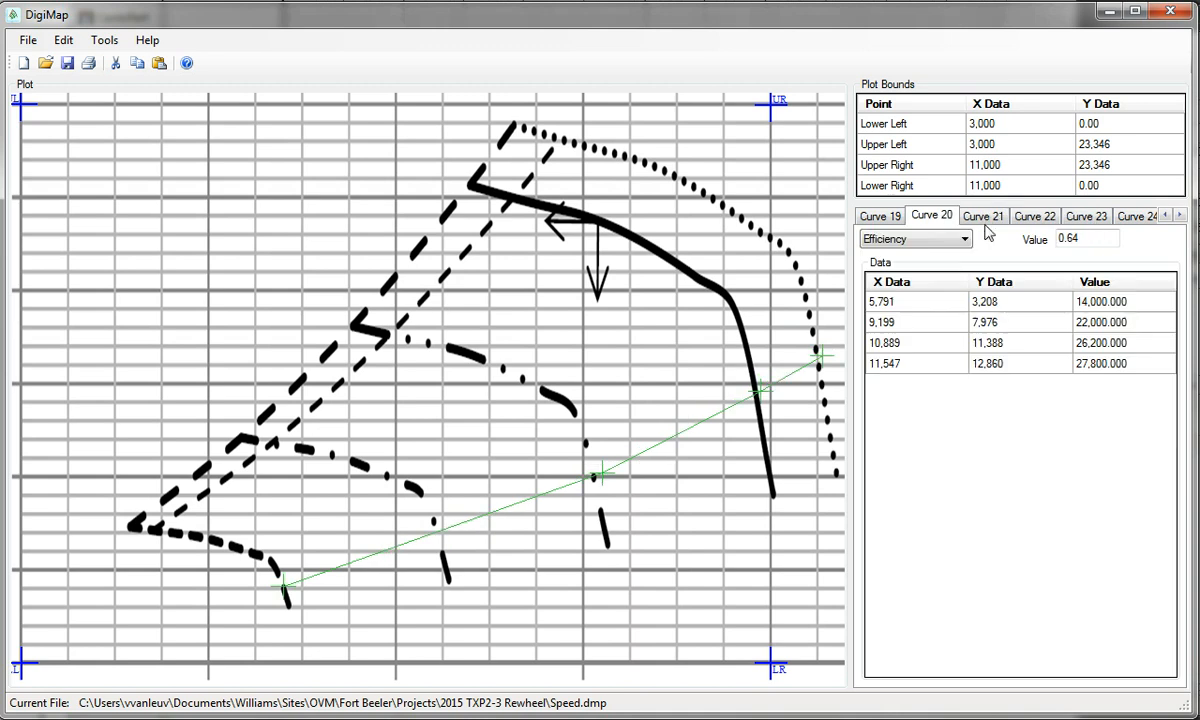
right_click(925, 216)
click(965, 234)
right_click(893, 218)
click(914, 234)
right_click(899, 220)
click(924, 234)
right_click(895, 219)
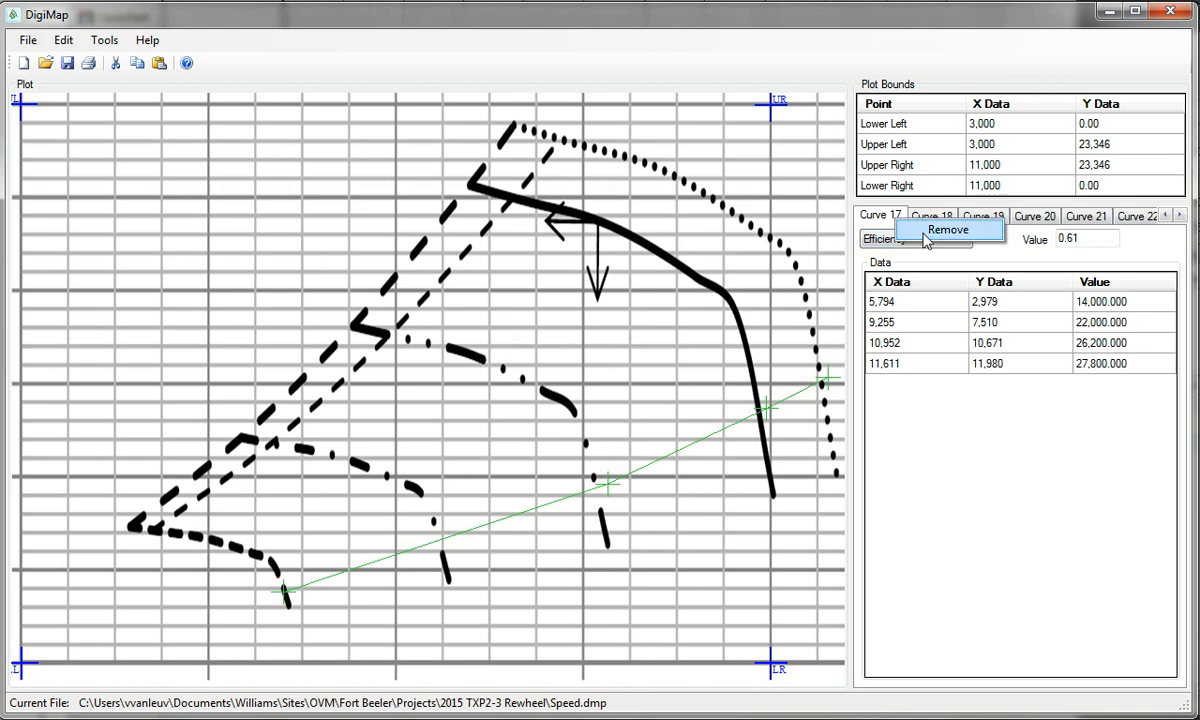
click(925, 236)
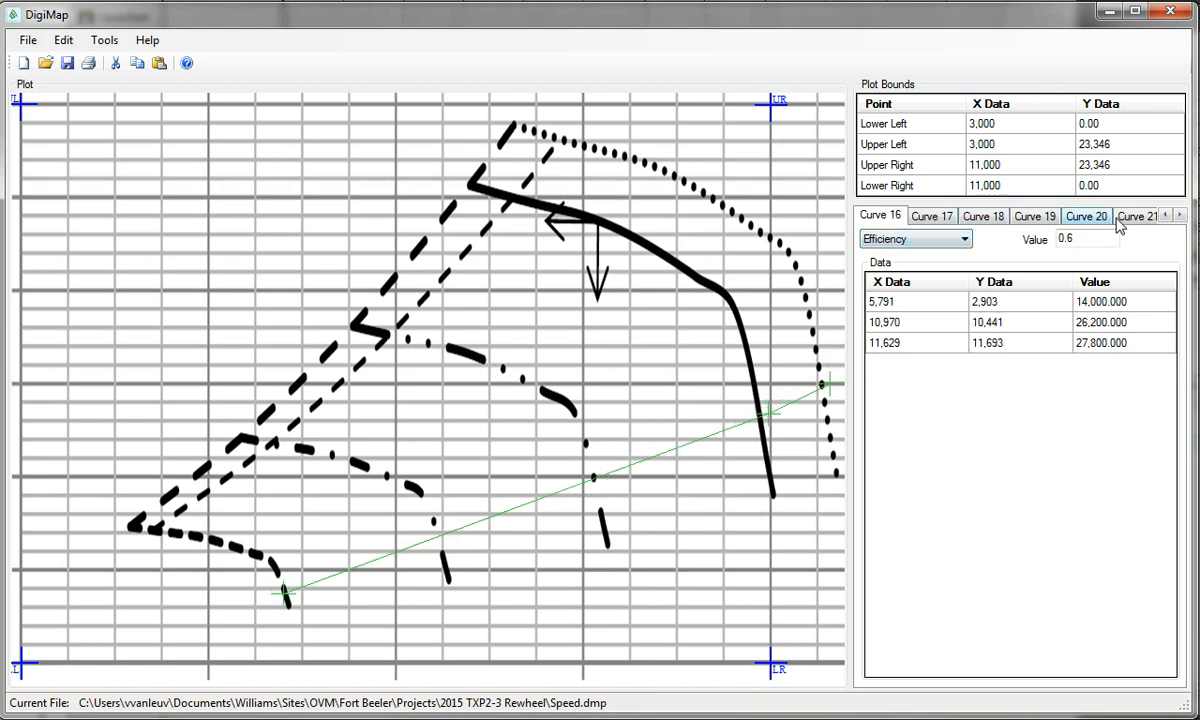
Remove the low-efficiency Curves 11, 10, 9, 8 and 7
click(897, 217)
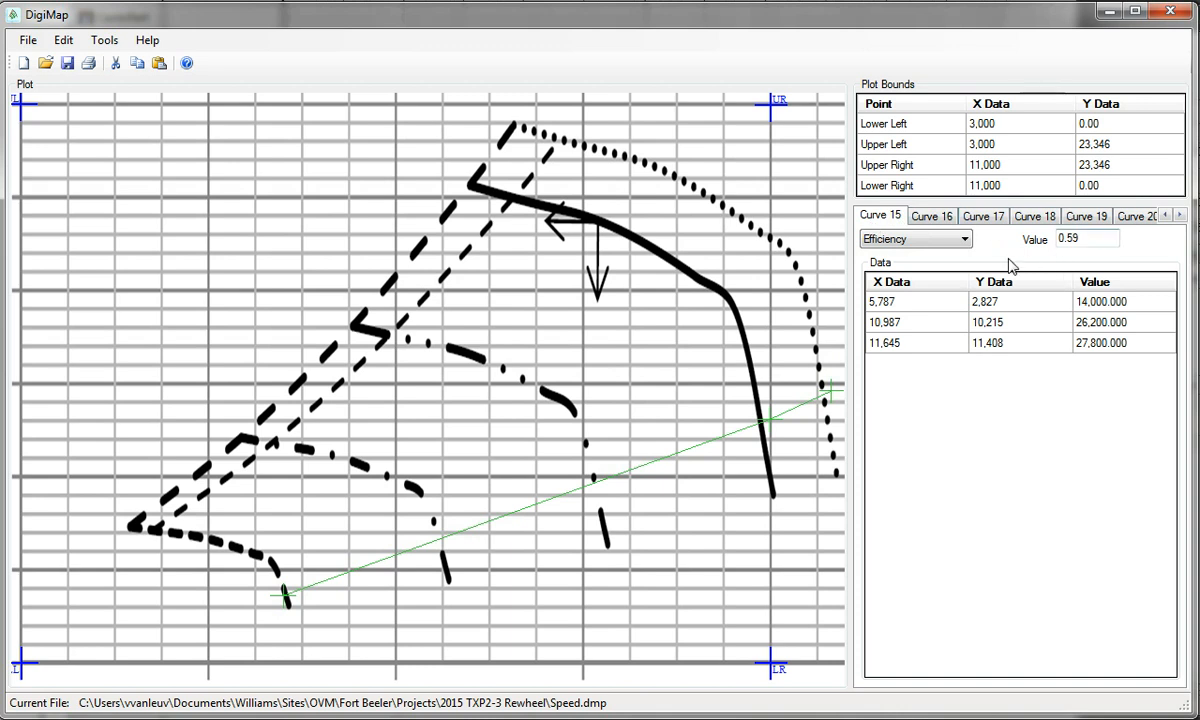
click(1165, 216)
click(1165, 216)
click(1165, 216)
click(1165, 216)
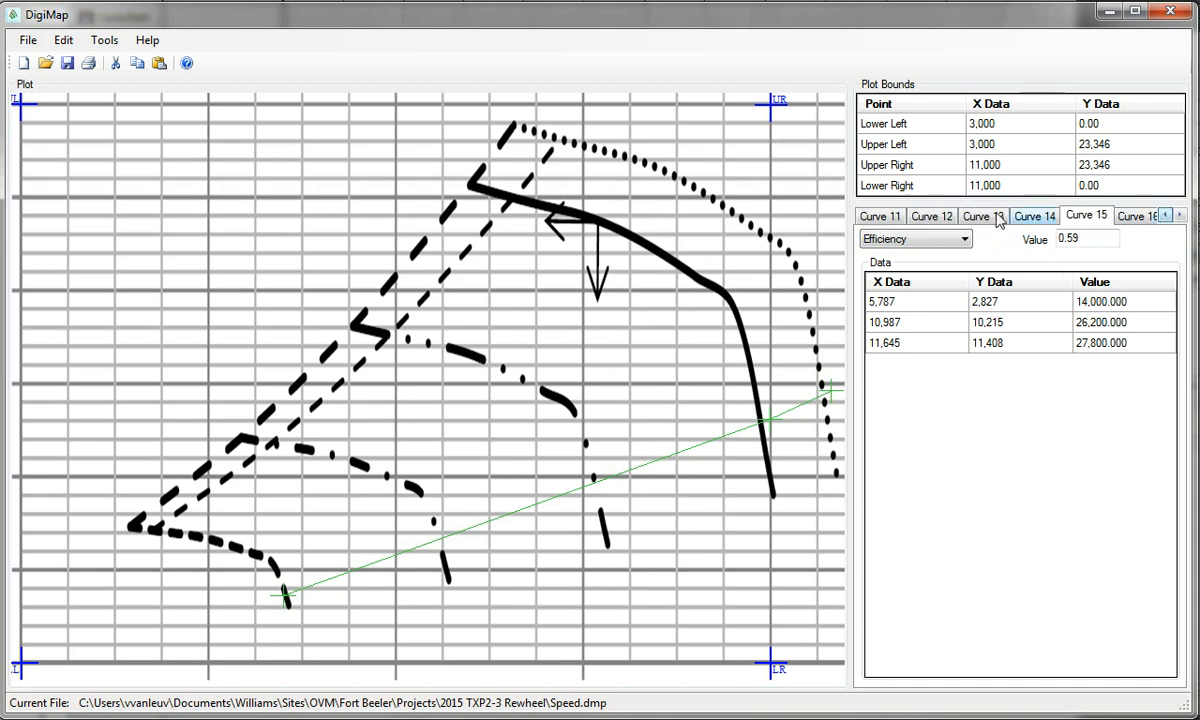
click(900, 218)
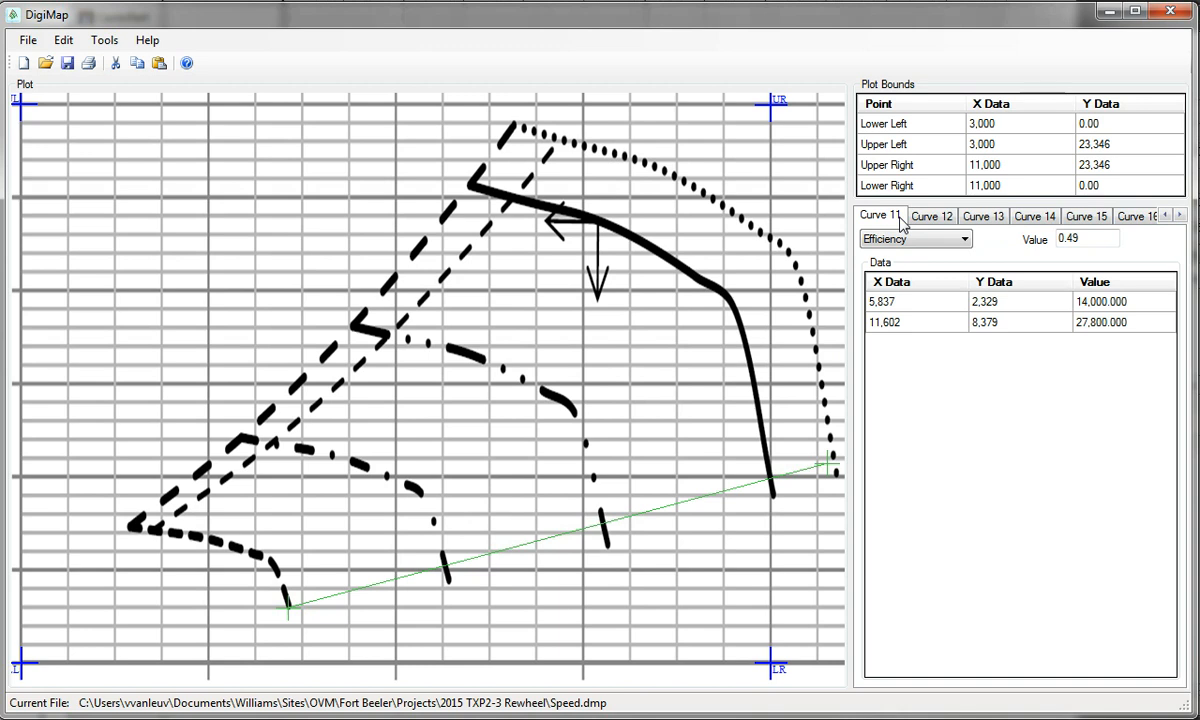
right_click(900, 218)
click(948, 229)
right_click(895, 220)
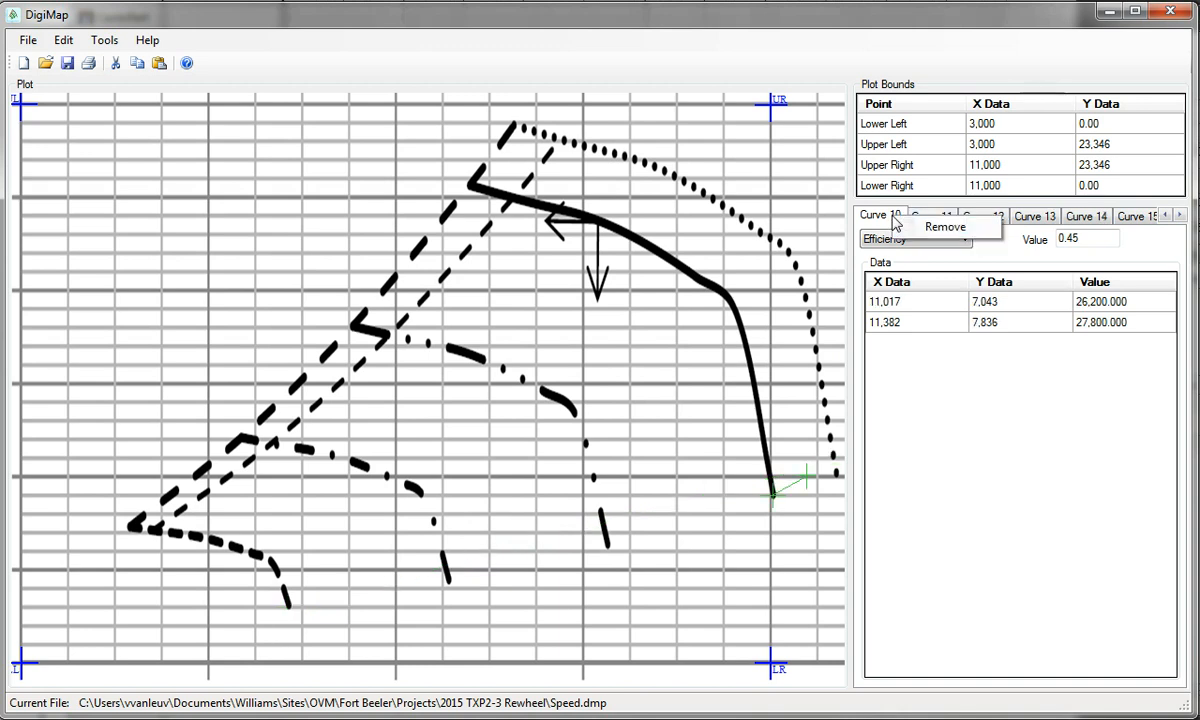
click(940, 228)
right_click(889, 221)
click(940, 231)
right_click(888, 220)
click(938, 232)
right_click(889, 223)
click(932, 234)
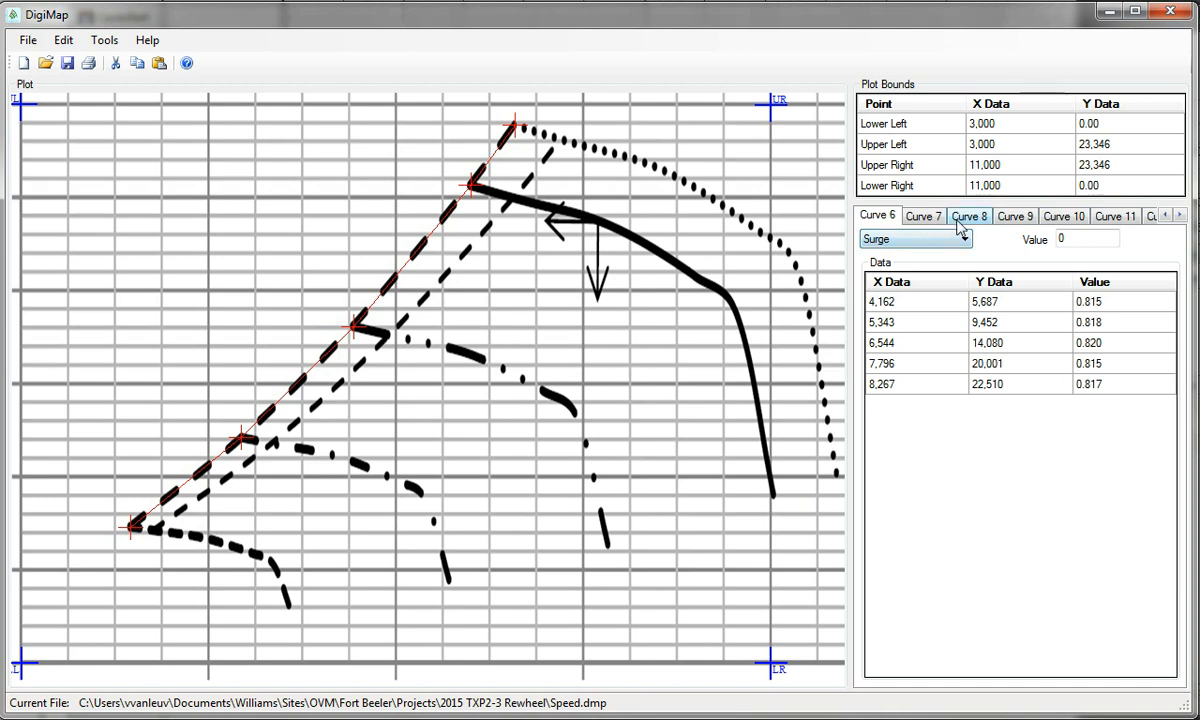
Delete the Curve 8 entry three times in a row, including the two-point 0.57 curve
click(1042, 218)
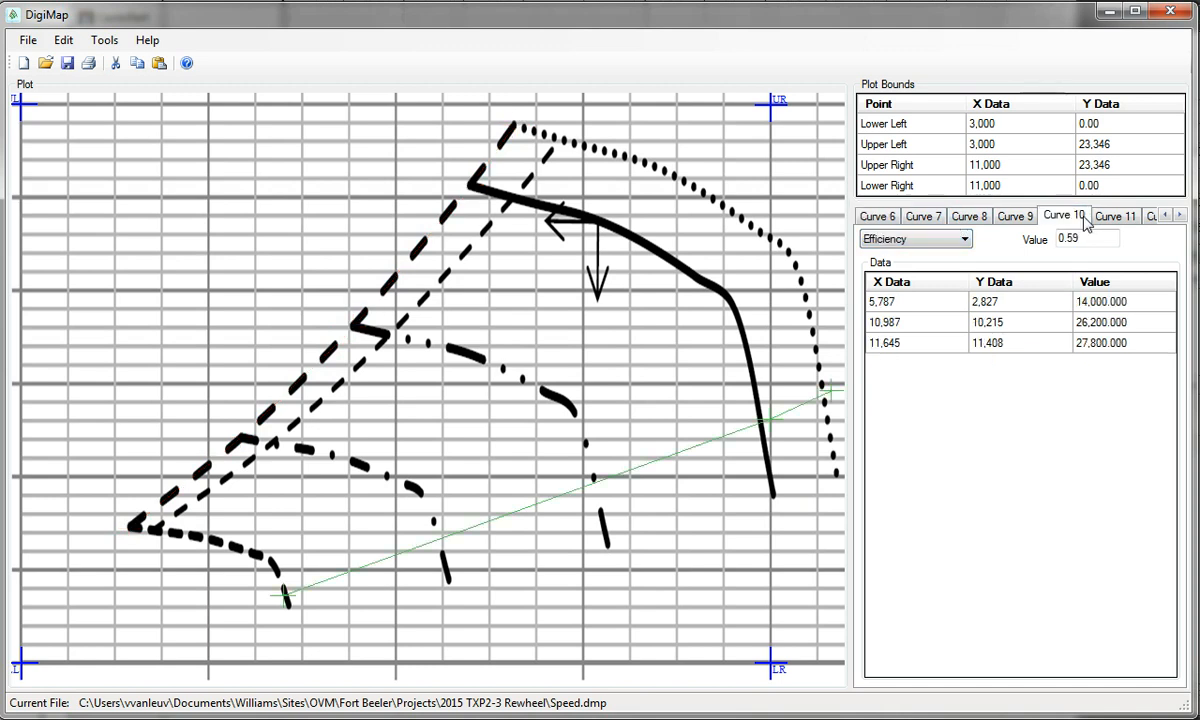
click(1008, 218)
click(978, 219)
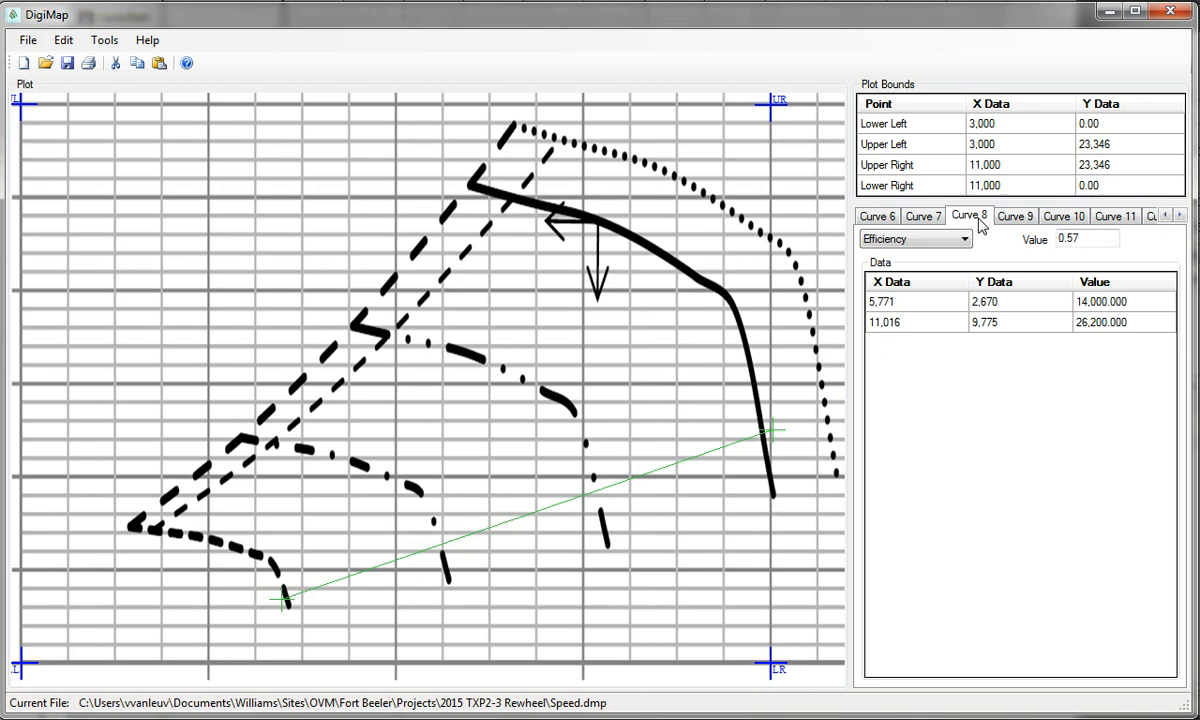
click(939, 219)
click(970, 218)
right_click(993, 223)
click(1012, 229)
click(978, 220)
right_click(981, 222)
click(1010, 234)
click(983, 222)
right_click(983, 222)
click(1005, 232)
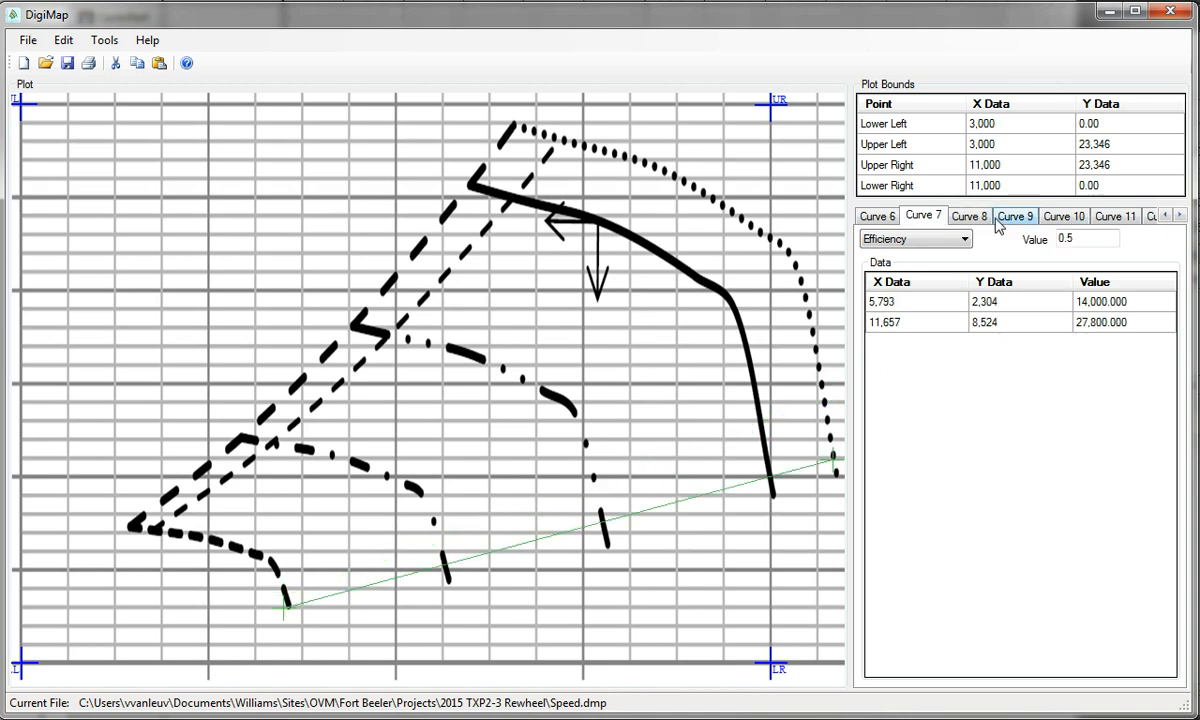
click(988, 222)
Show all curves together on the plot, with Curve 9 (0.66) selected
click(1013, 217)
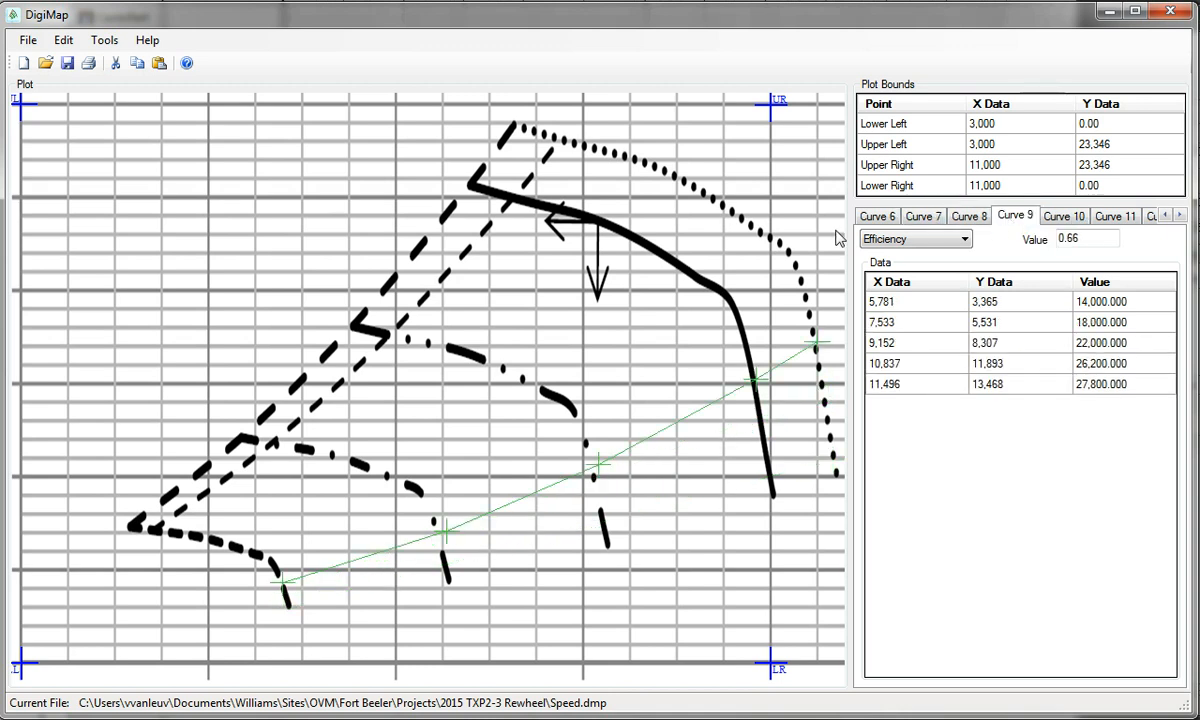
right_click(762, 230)
click(775, 279)
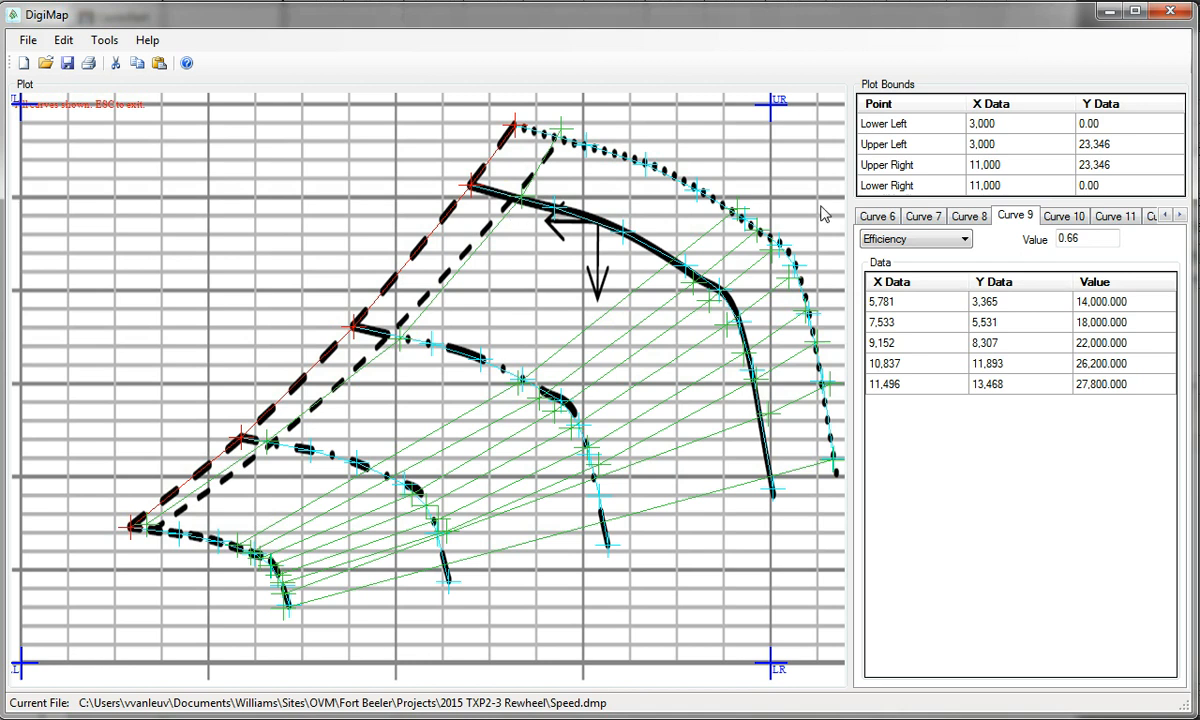
Turn off the All Curves overlay and step through the efficiency Curves 7 to 11
right_click(774, 198)
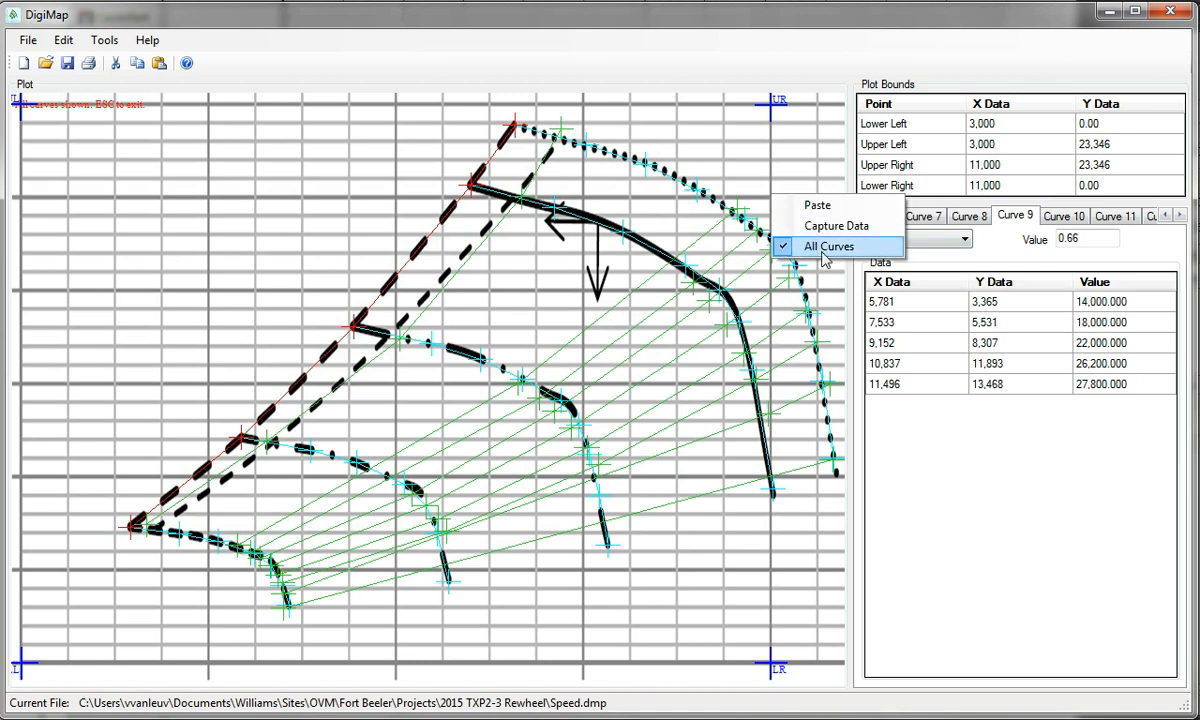
click(782, 246)
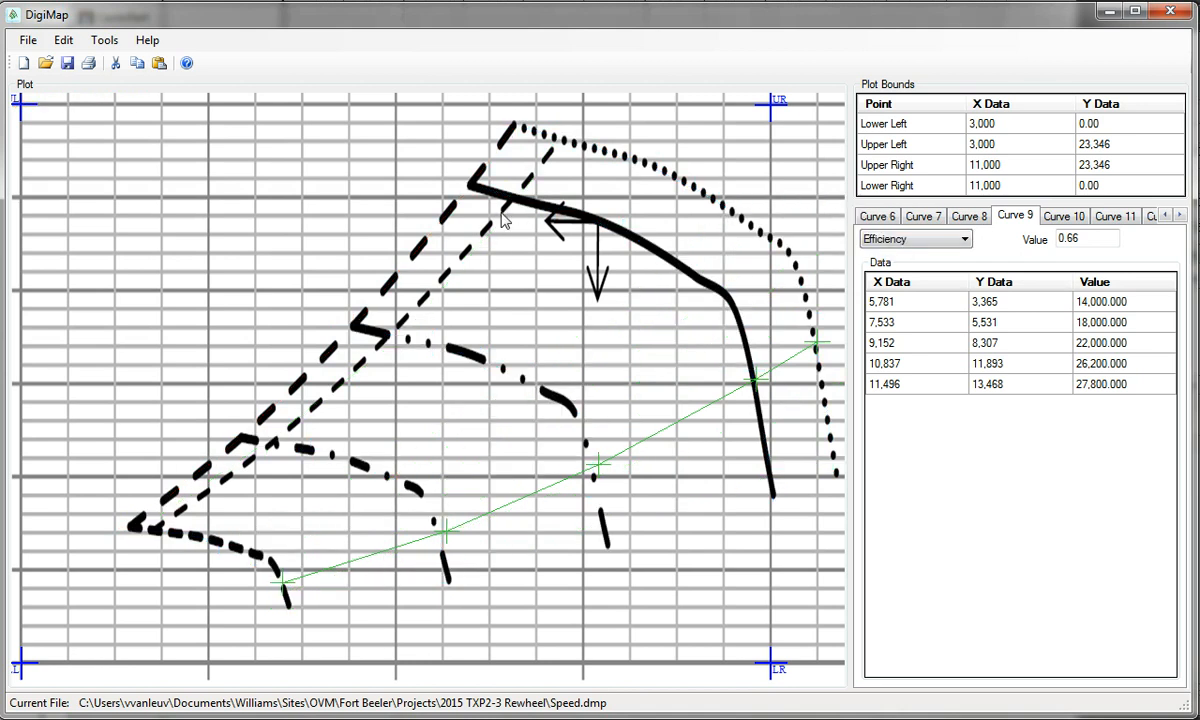
click(918, 216)
click(968, 216)
click(1015, 216)
click(1063, 216)
click(1130, 216)
Inspect Curves 12 to 15, ending on Curve 15's 0.83 efficiency line
click(1150, 216)
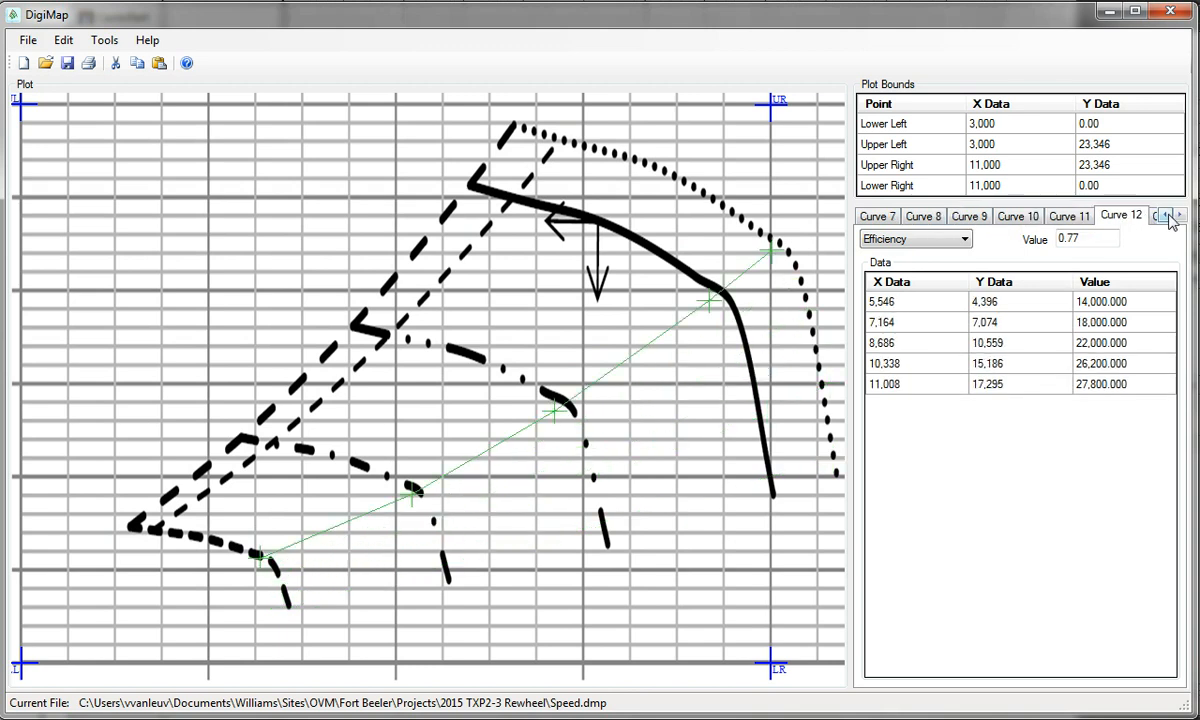
click(1140, 217)
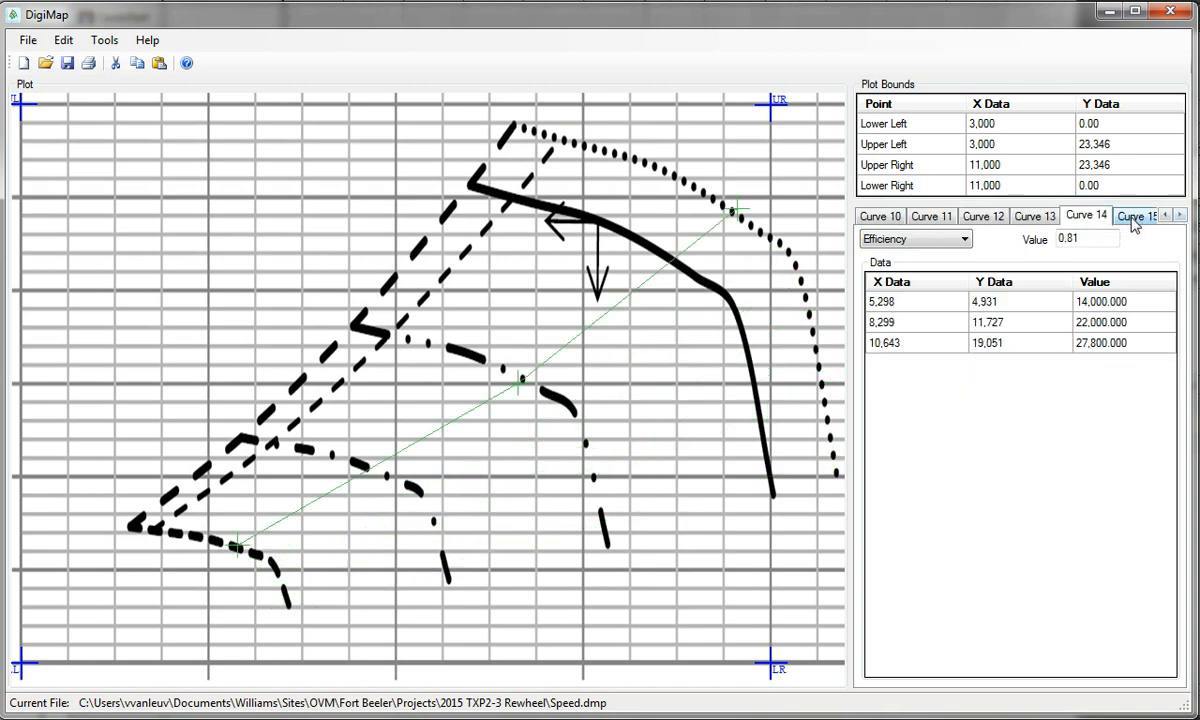
click(1137, 217)
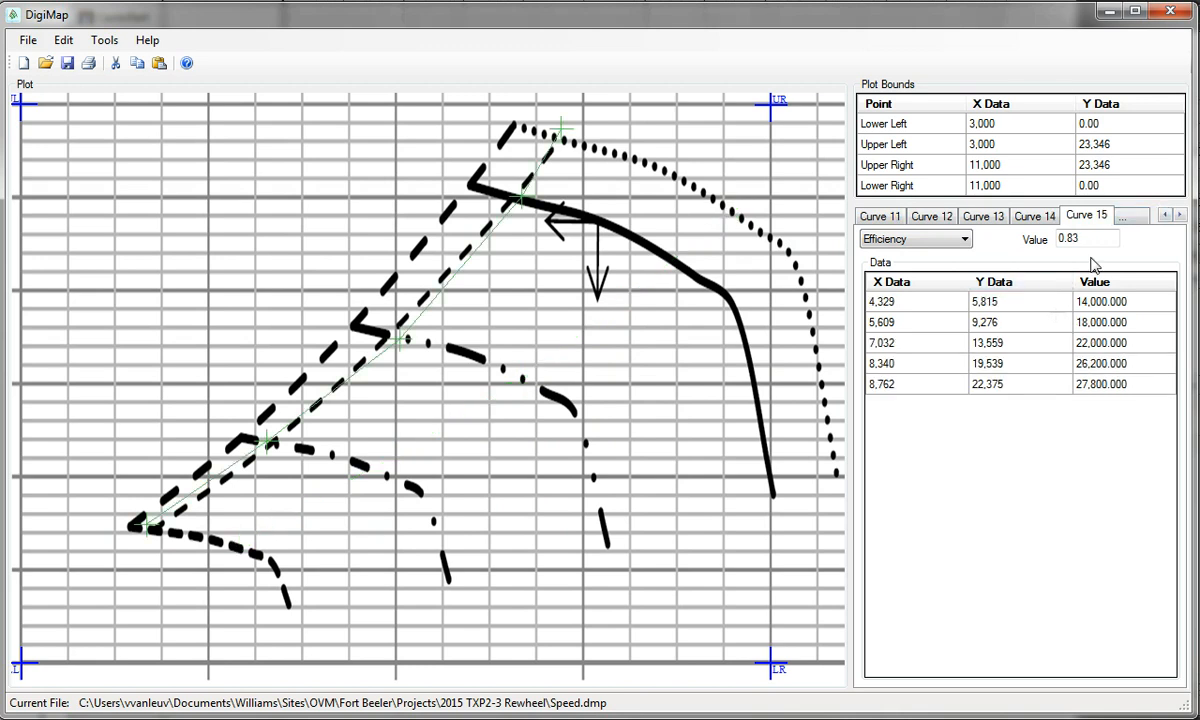
click(1040, 218)
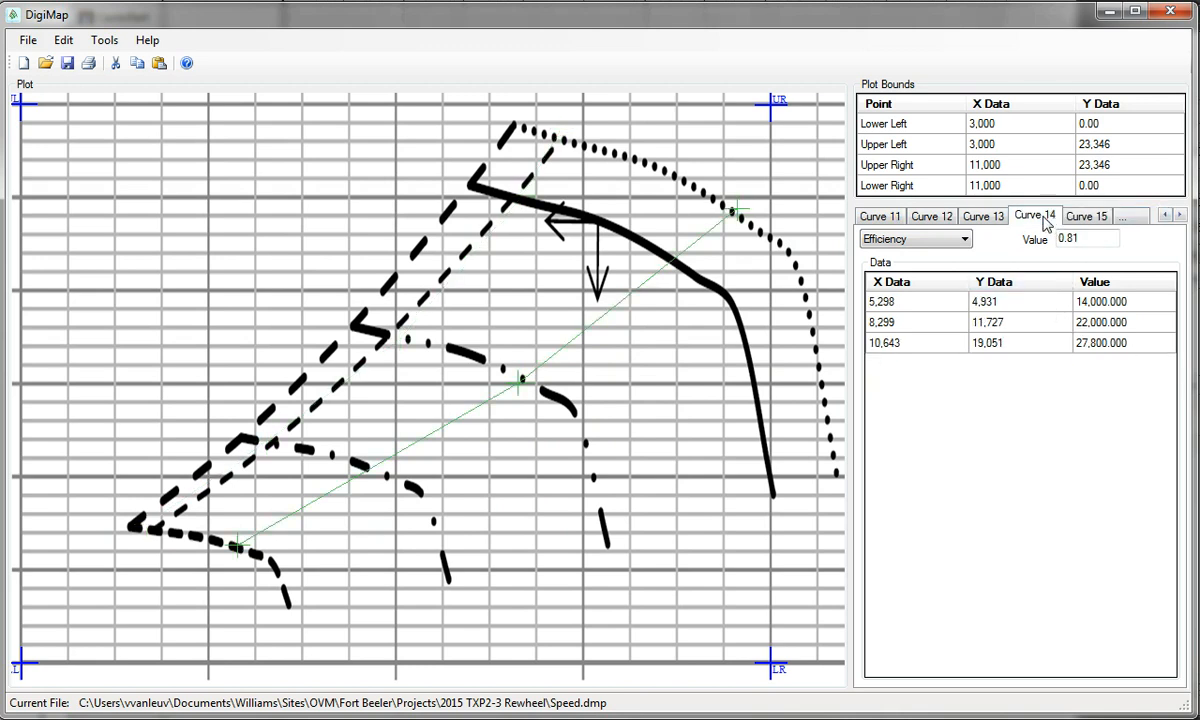
click(1001, 220)
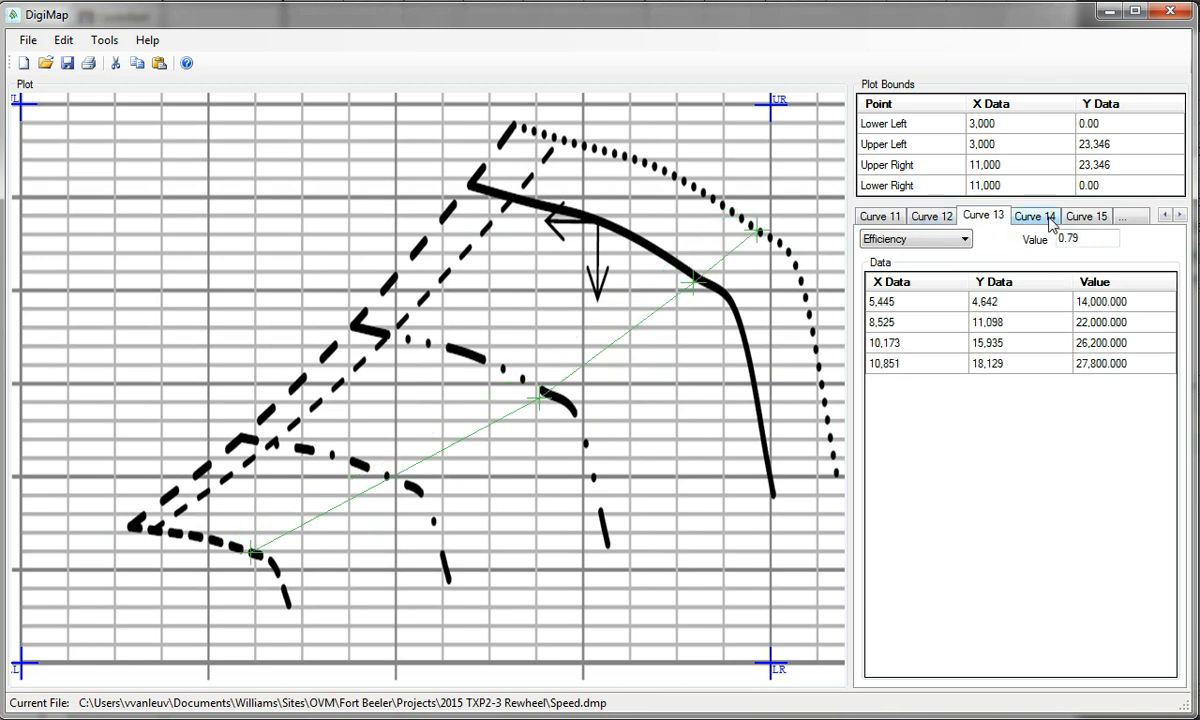
click(1095, 220)
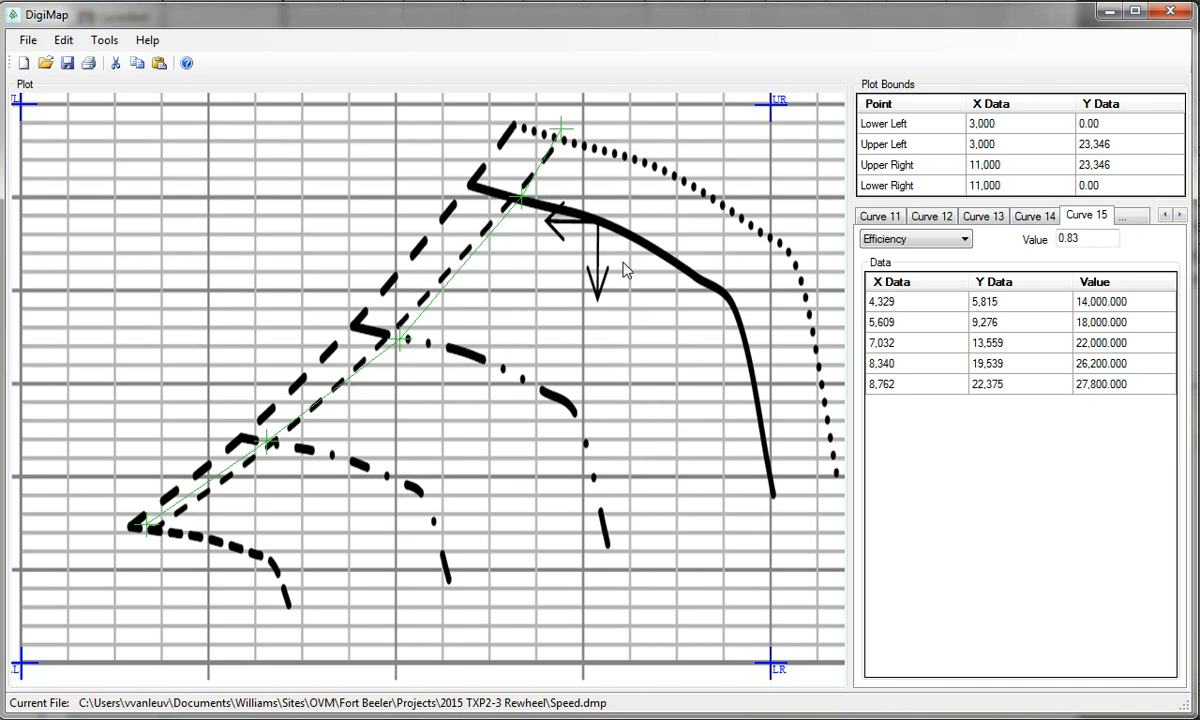
Show all curves together, check Curve 11's 0.74 efficiency data, then restore All Curves
right_click(593, 266)
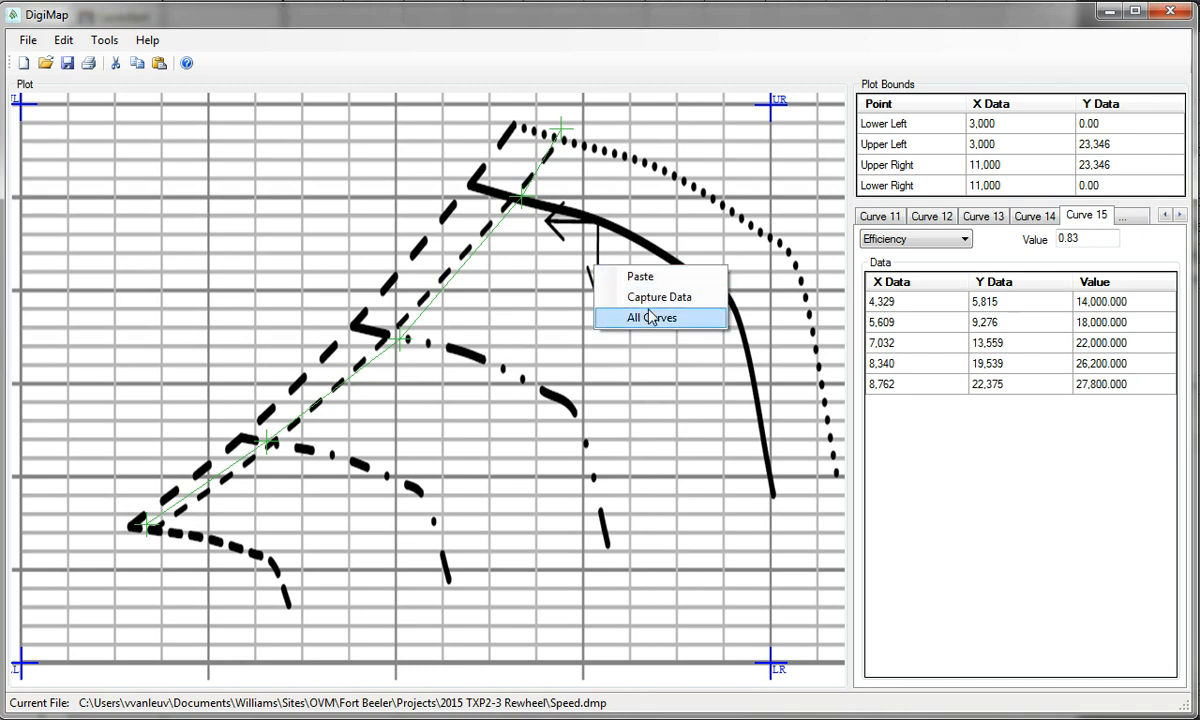
click(651, 318)
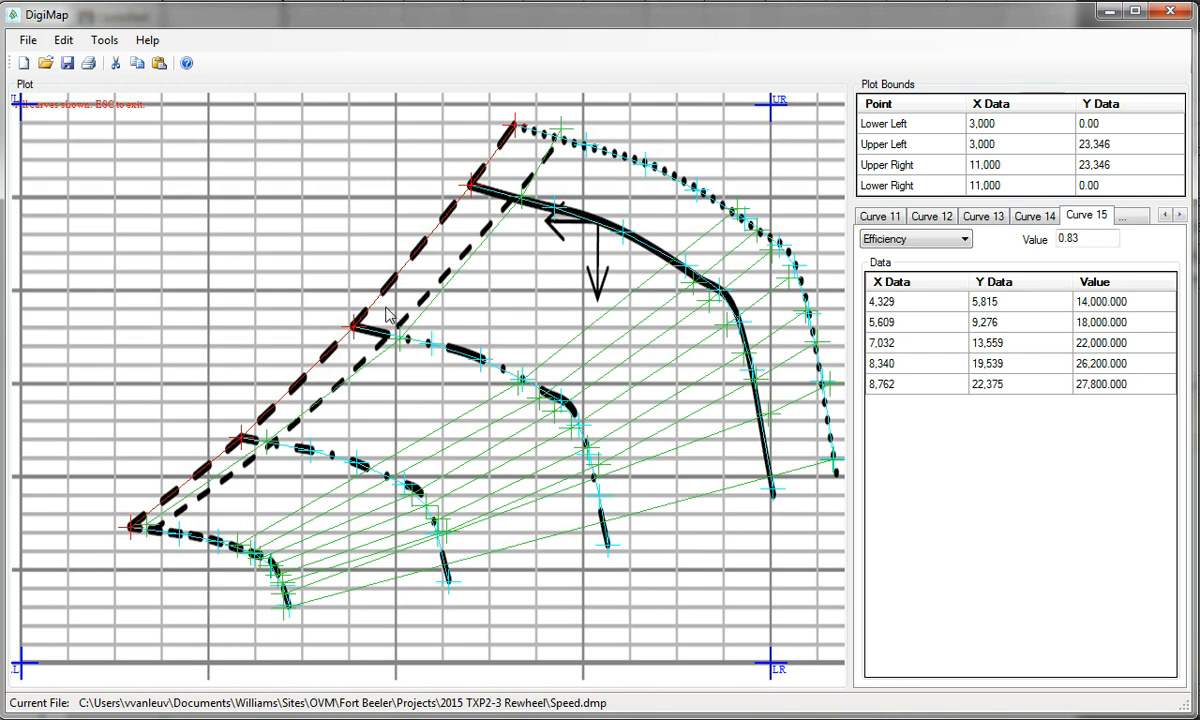
click(868, 215)
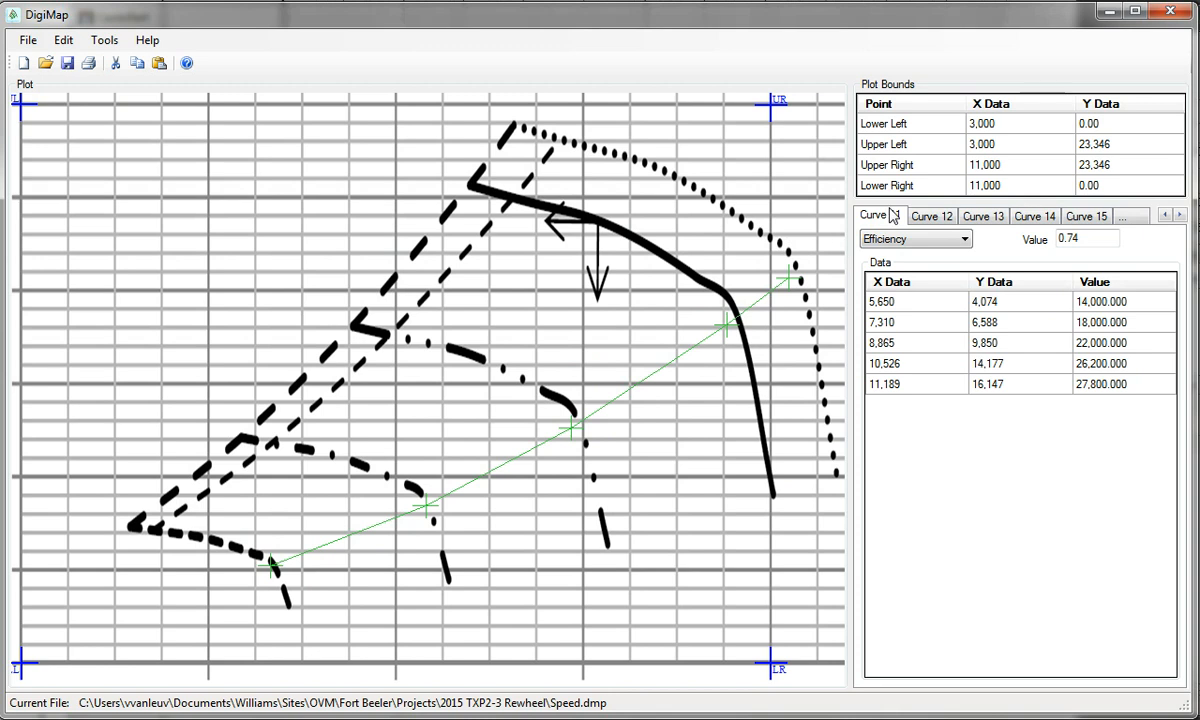
right_click(684, 269)
click(716, 318)
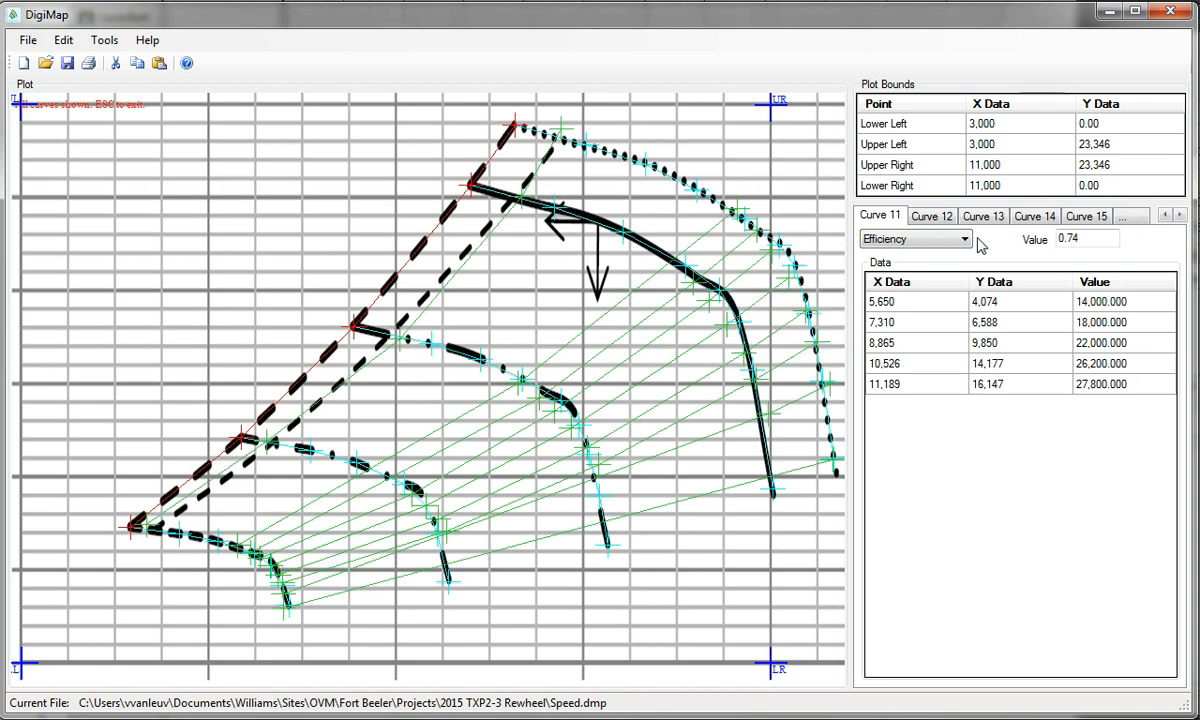
Scroll the curve tab strip back to Curve 1
click(1166, 216)
click(1166, 216)
click(1166, 216)
click(1166, 216)
click(1166, 216)
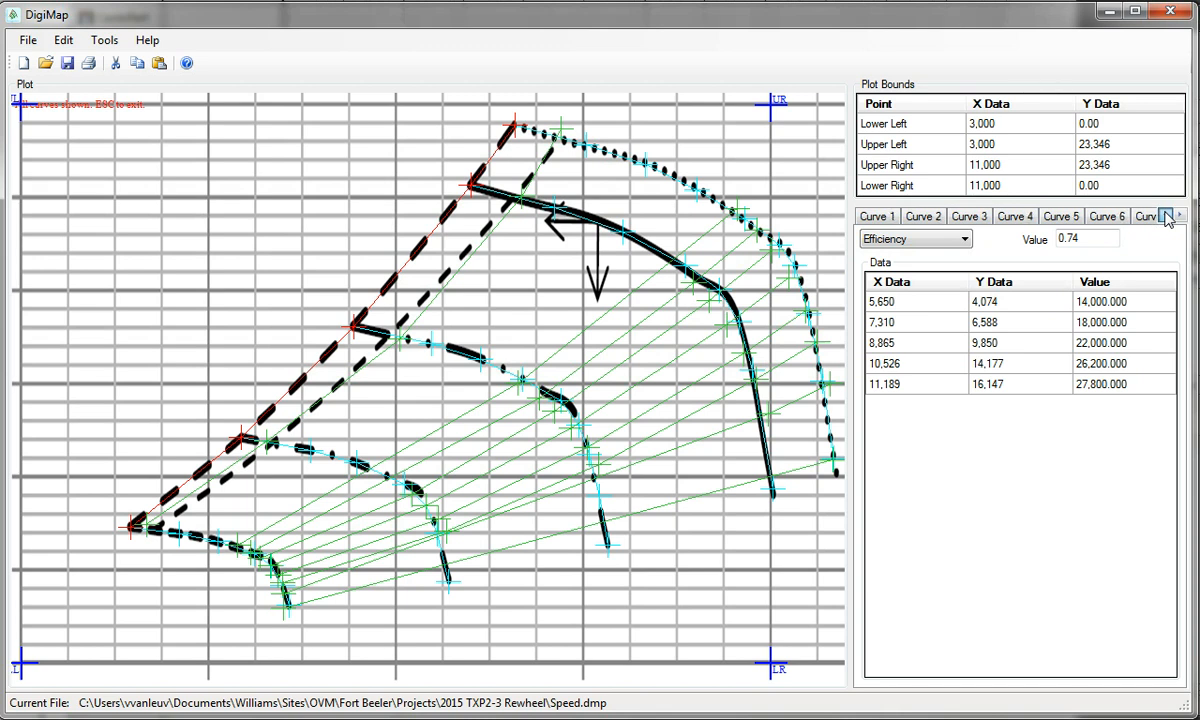